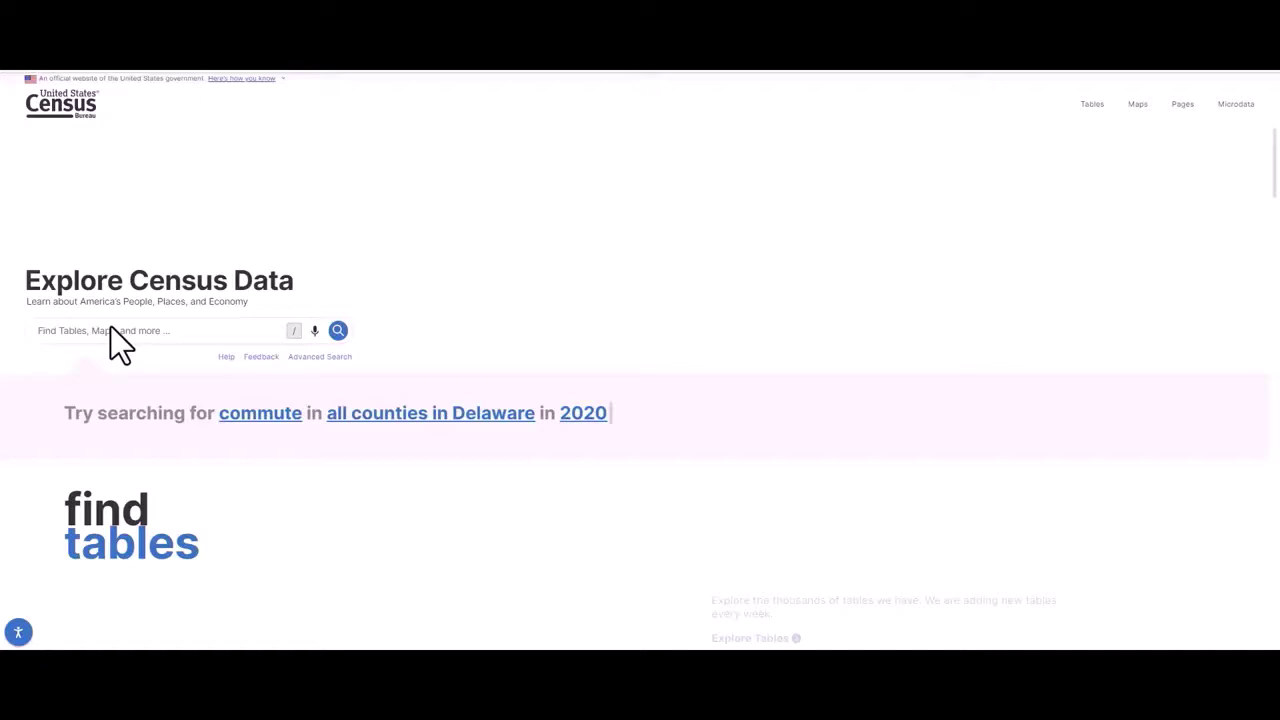
Step: Search the census data for "Boston city, Massachusetts median household income"
click(111, 327)
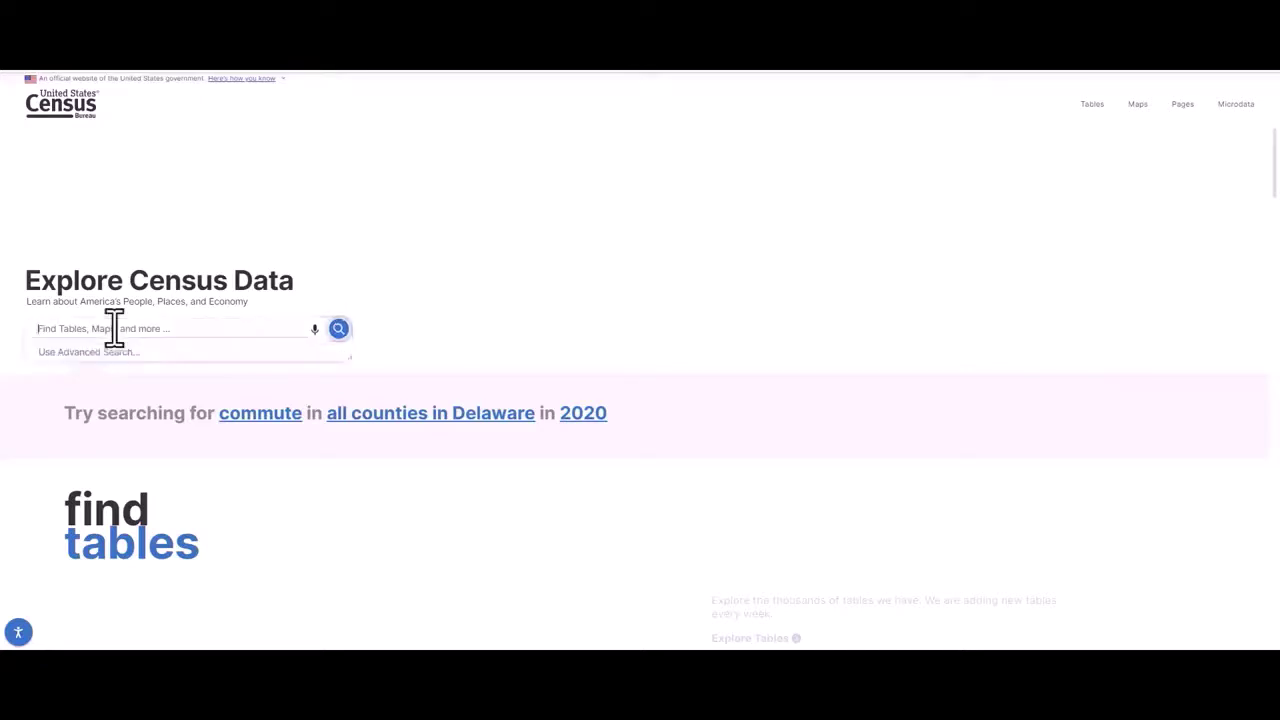
text(Boston city)
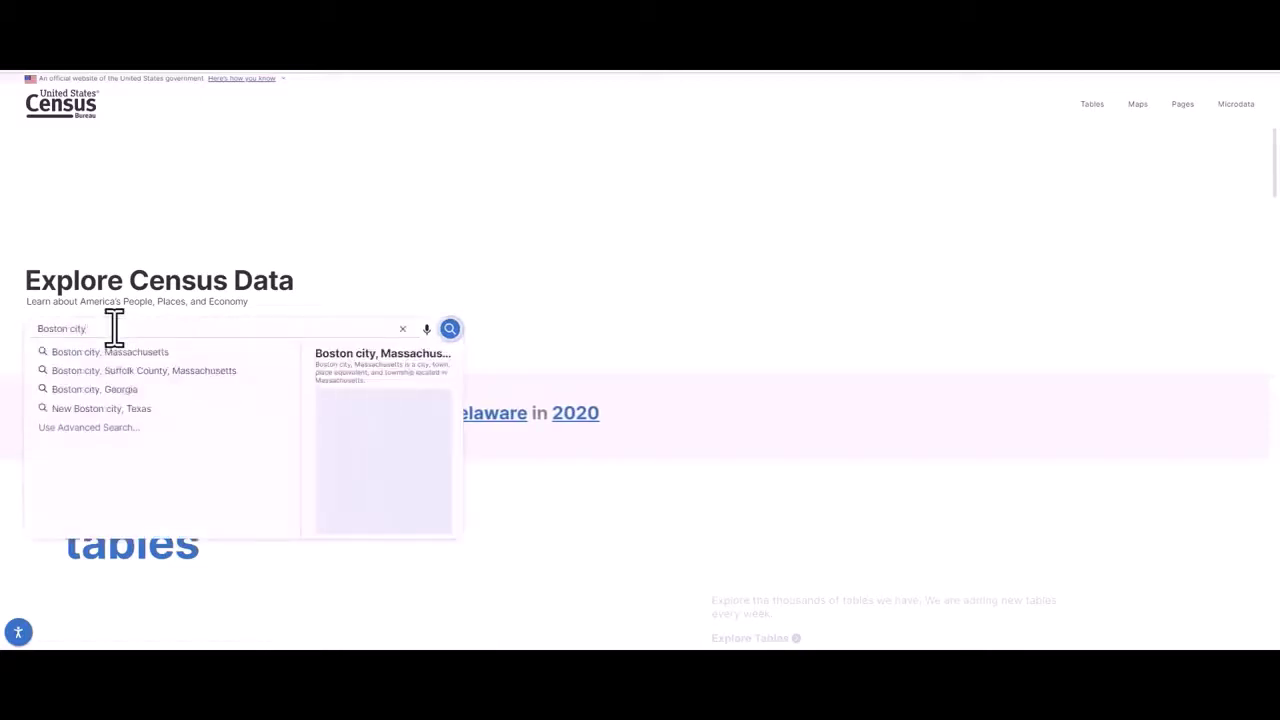
text(, Massachusetts)
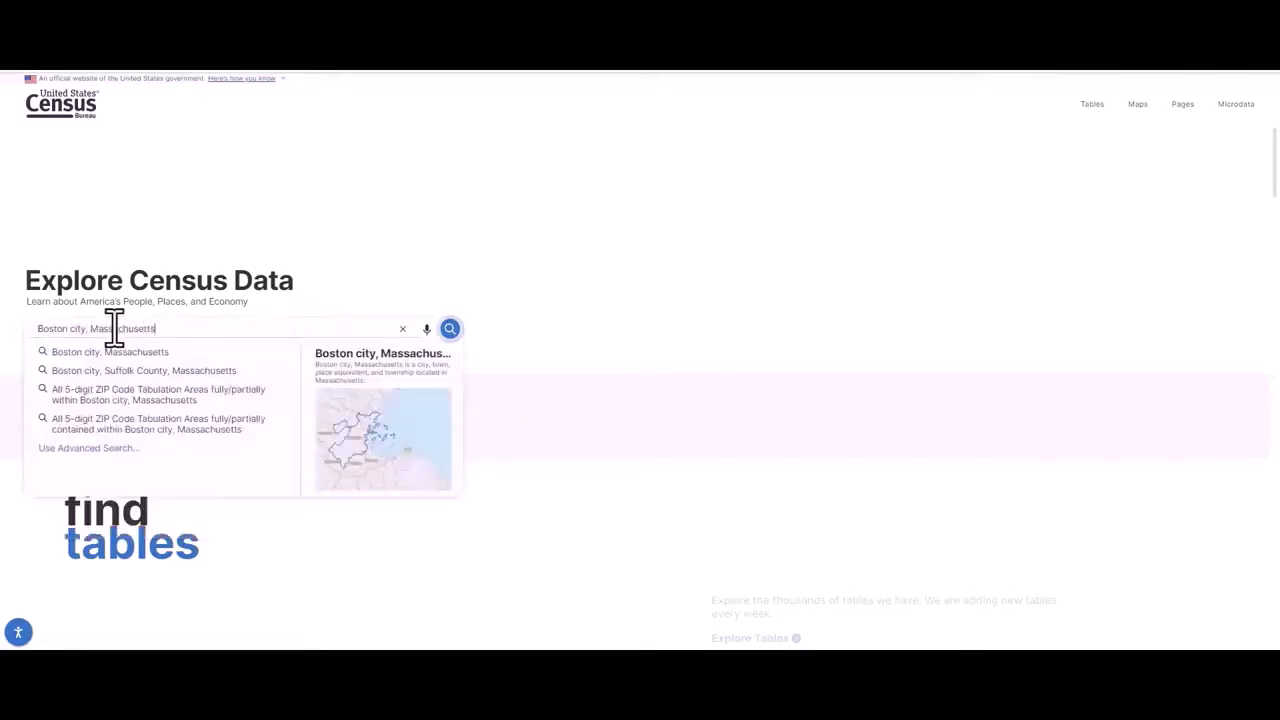
text( median household income)
key(Return)
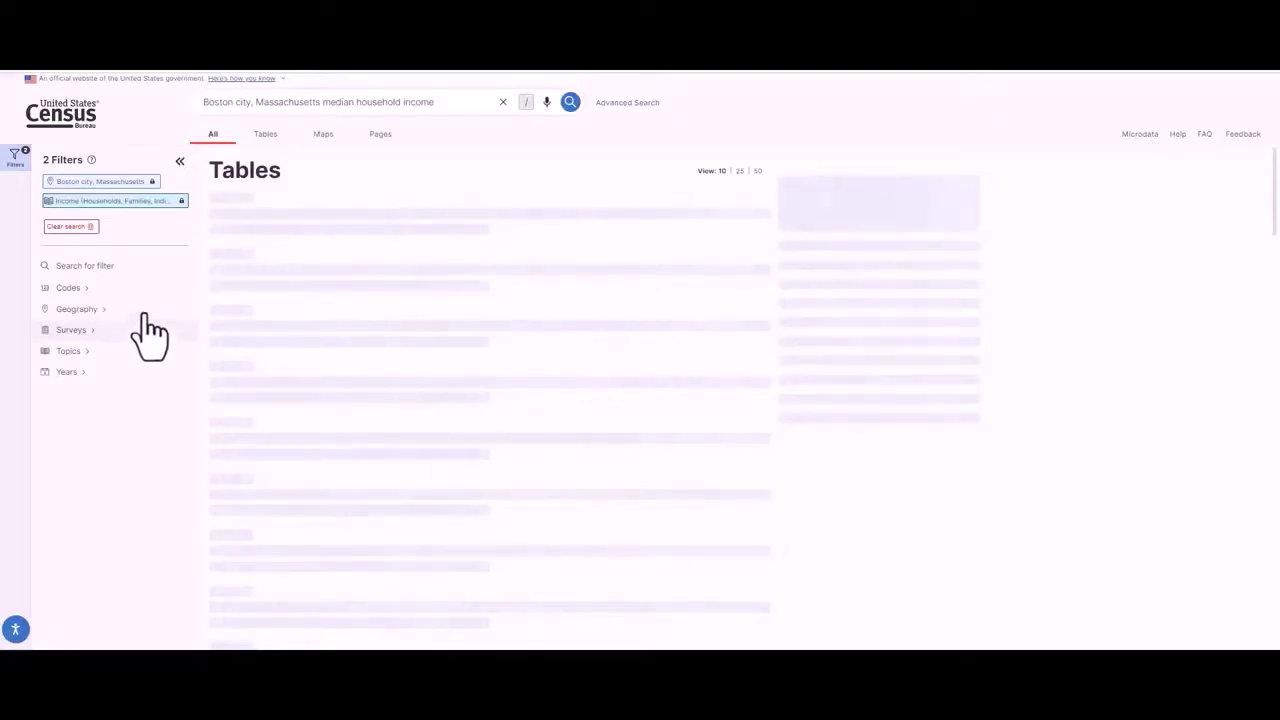
click(216, 135)
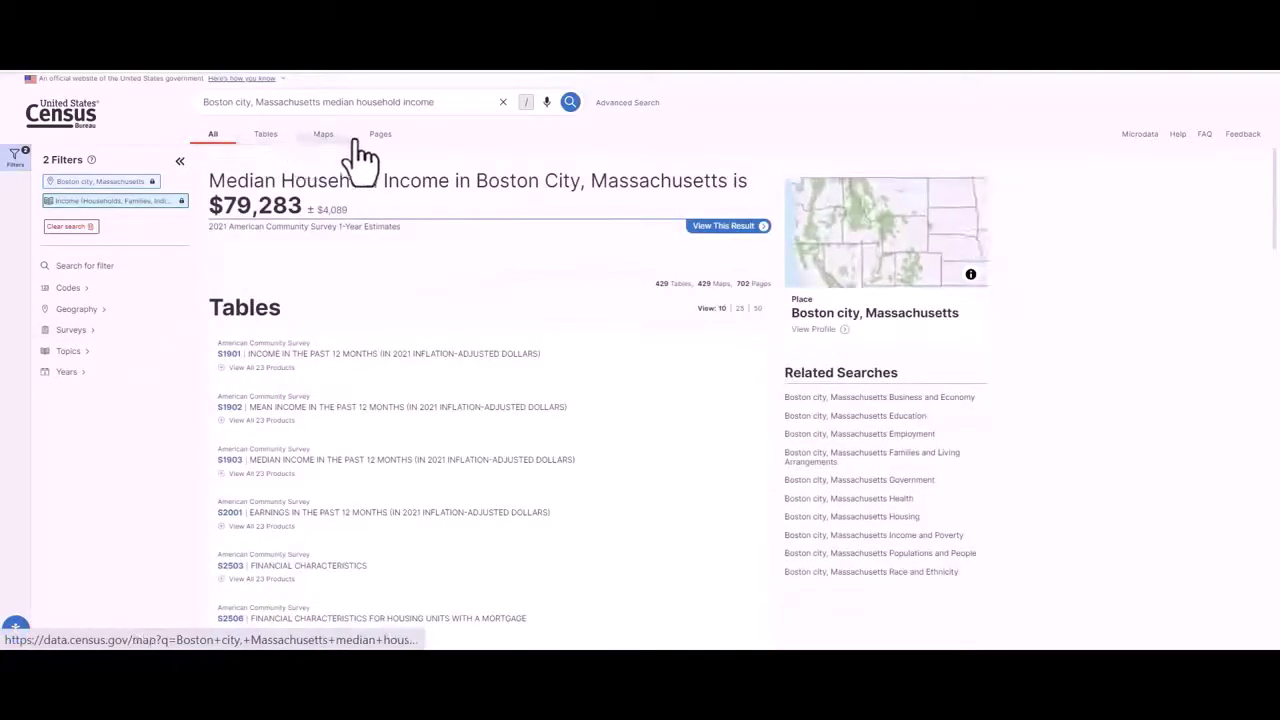
Step: Map table S1901, Income in the Past 12 Months, using the 2021 ACS 5-Year Estimates Subject Tables
click(323, 145)
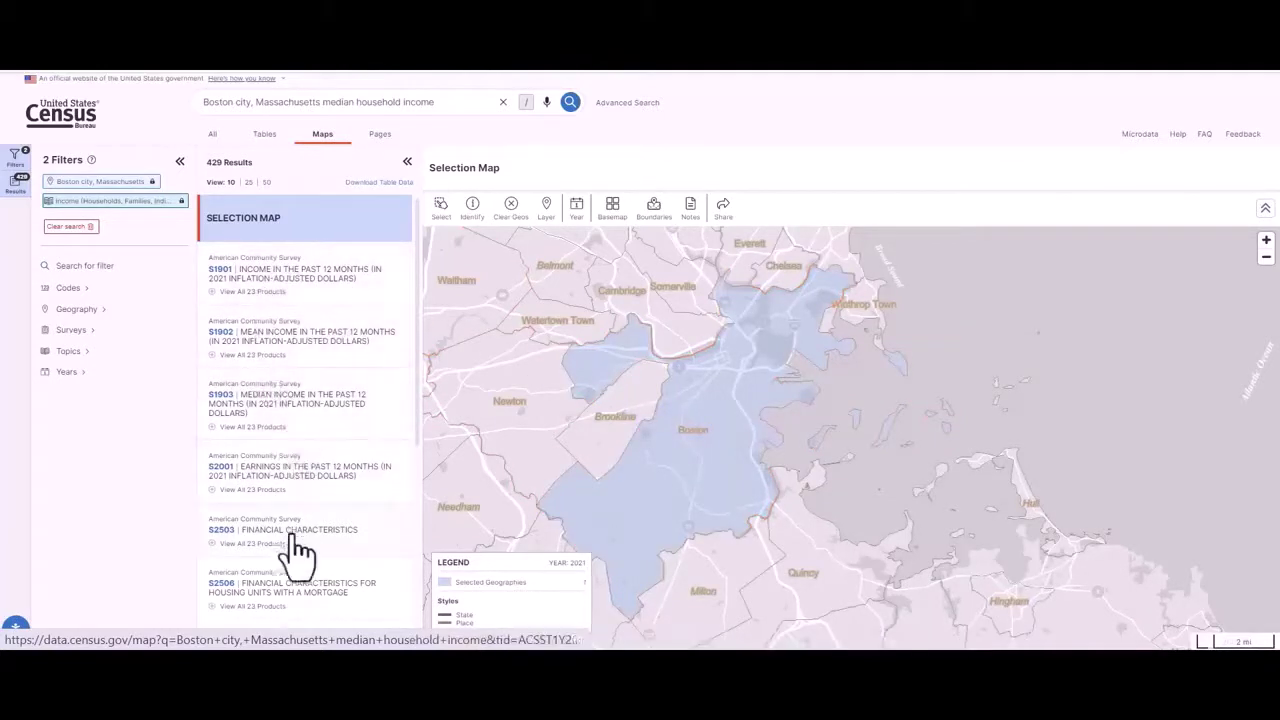
click(281, 275)
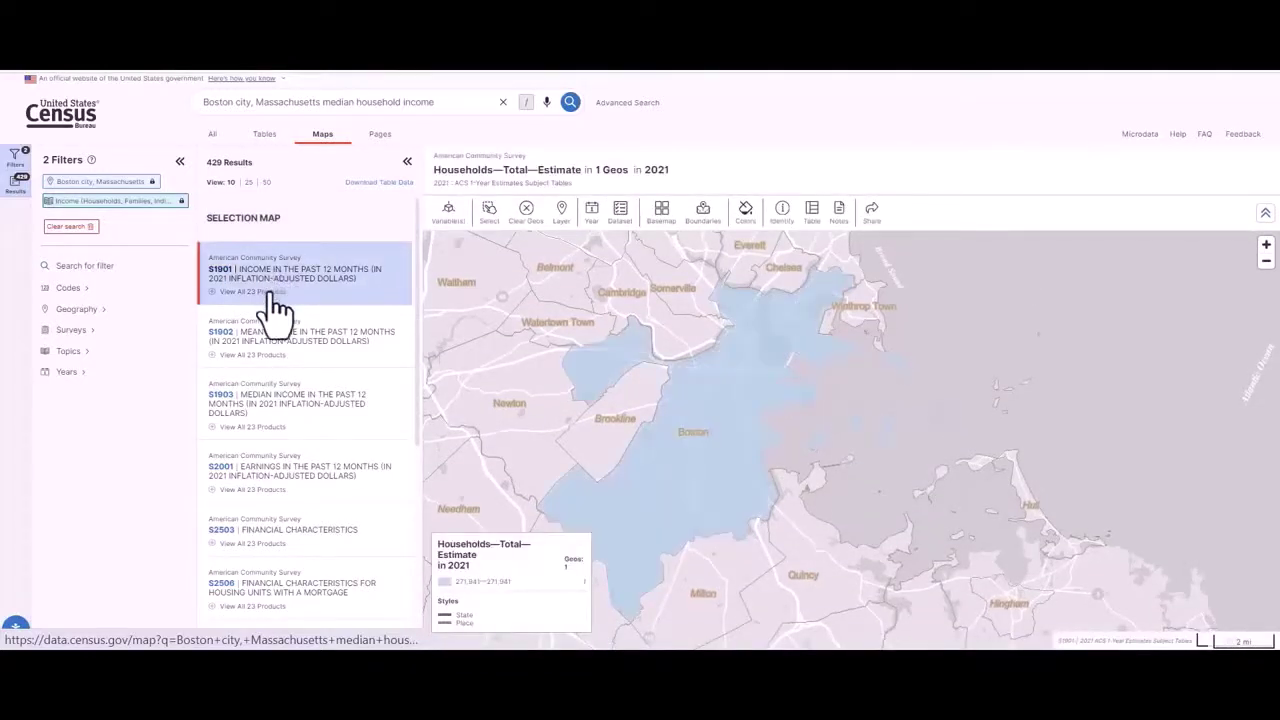
click(268, 293)
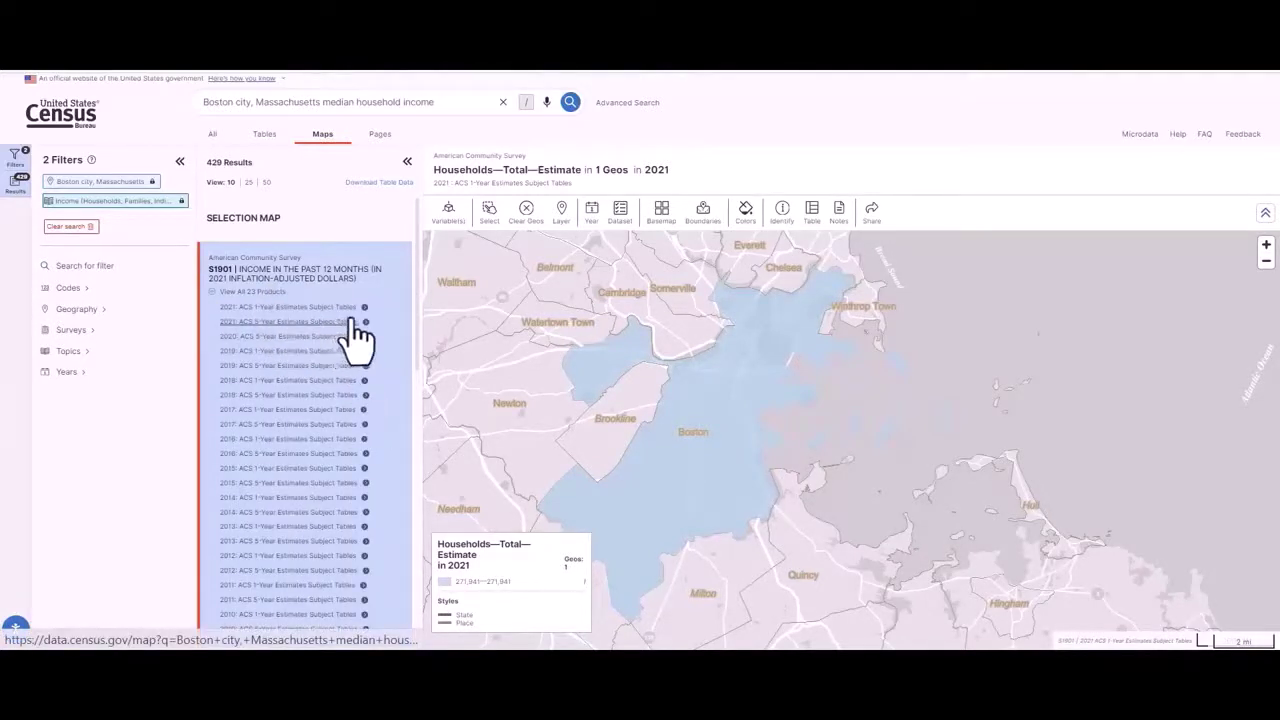
click(323, 323)
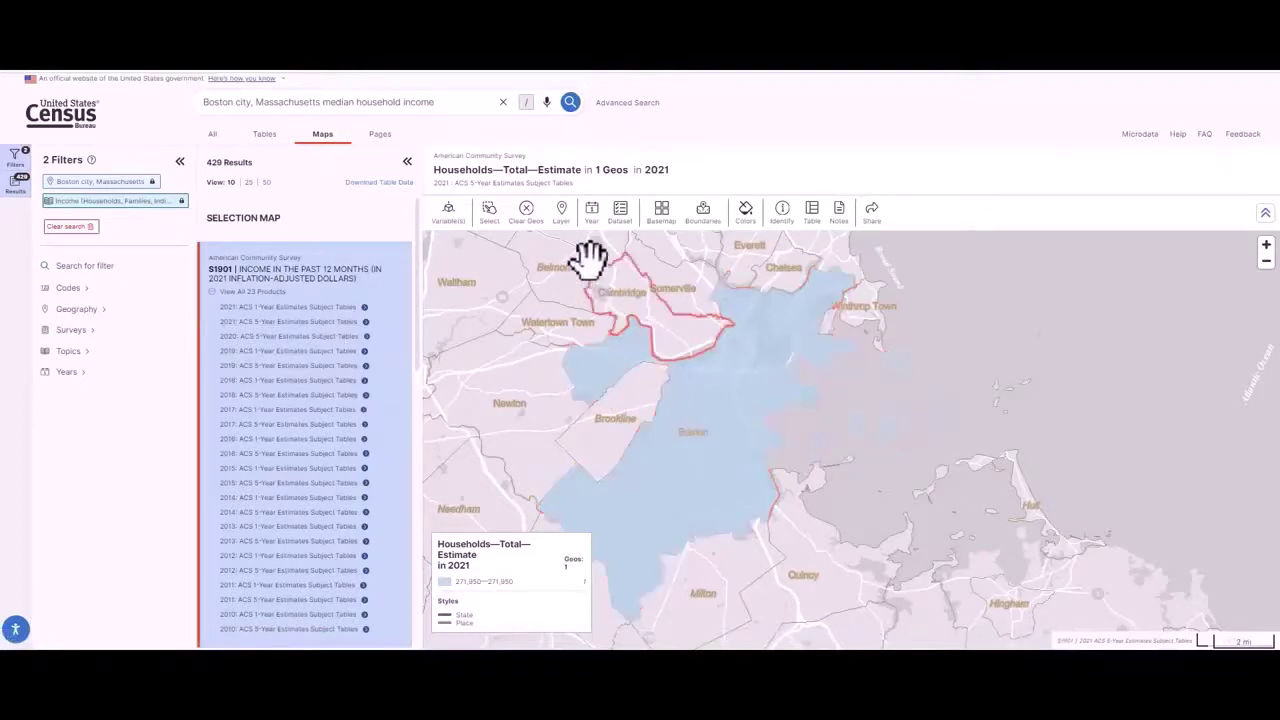
Step: Change the map's geographic layer to Census Tract
click(561, 214)
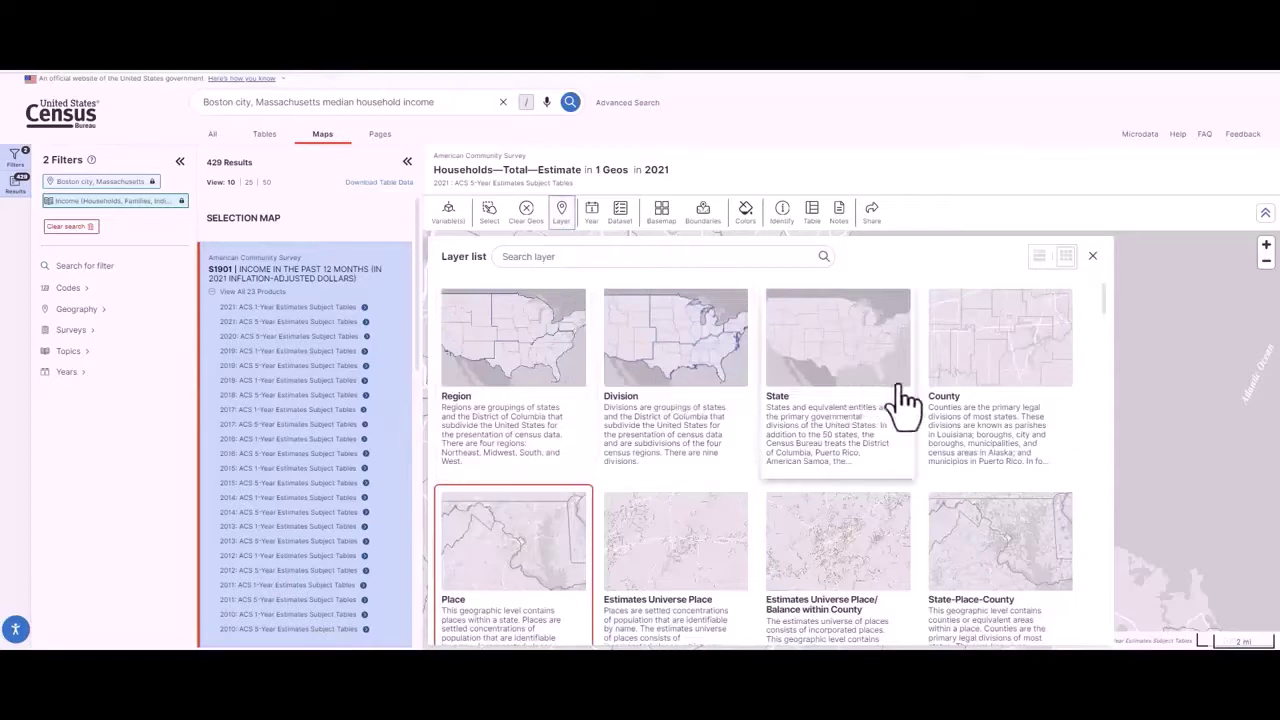
scroll(945, 408, down, 6)
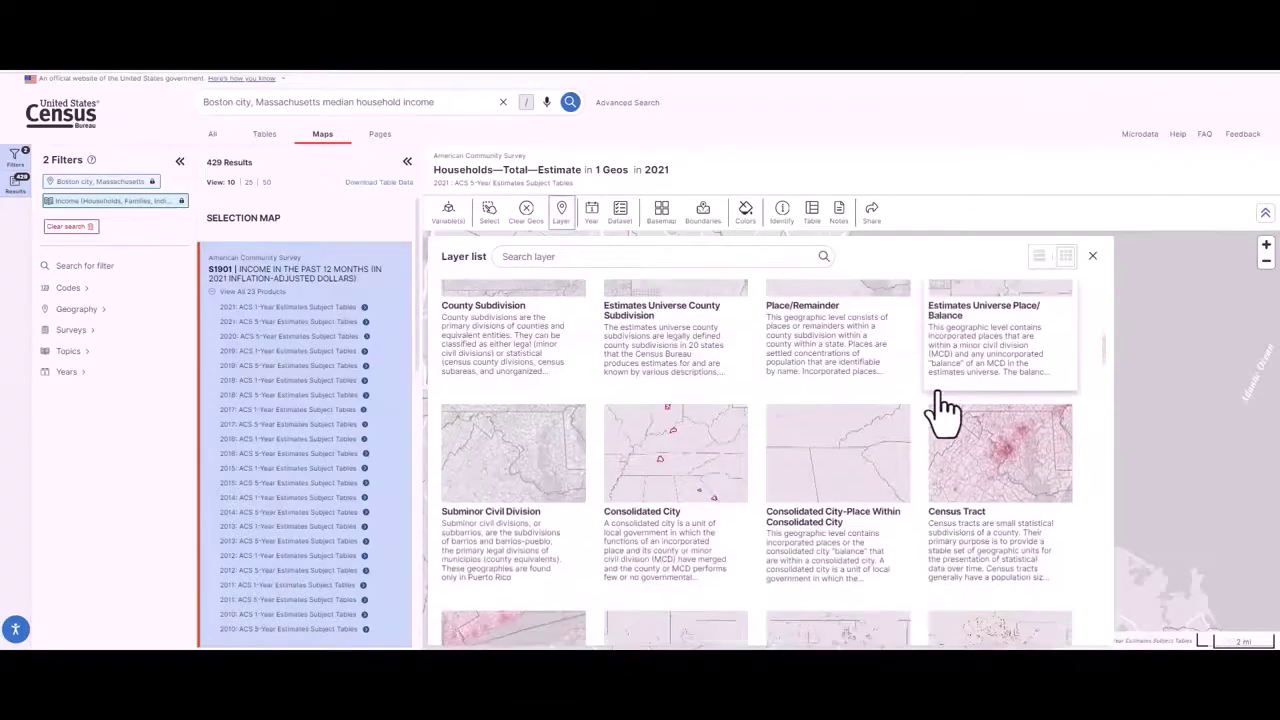
click(960, 409)
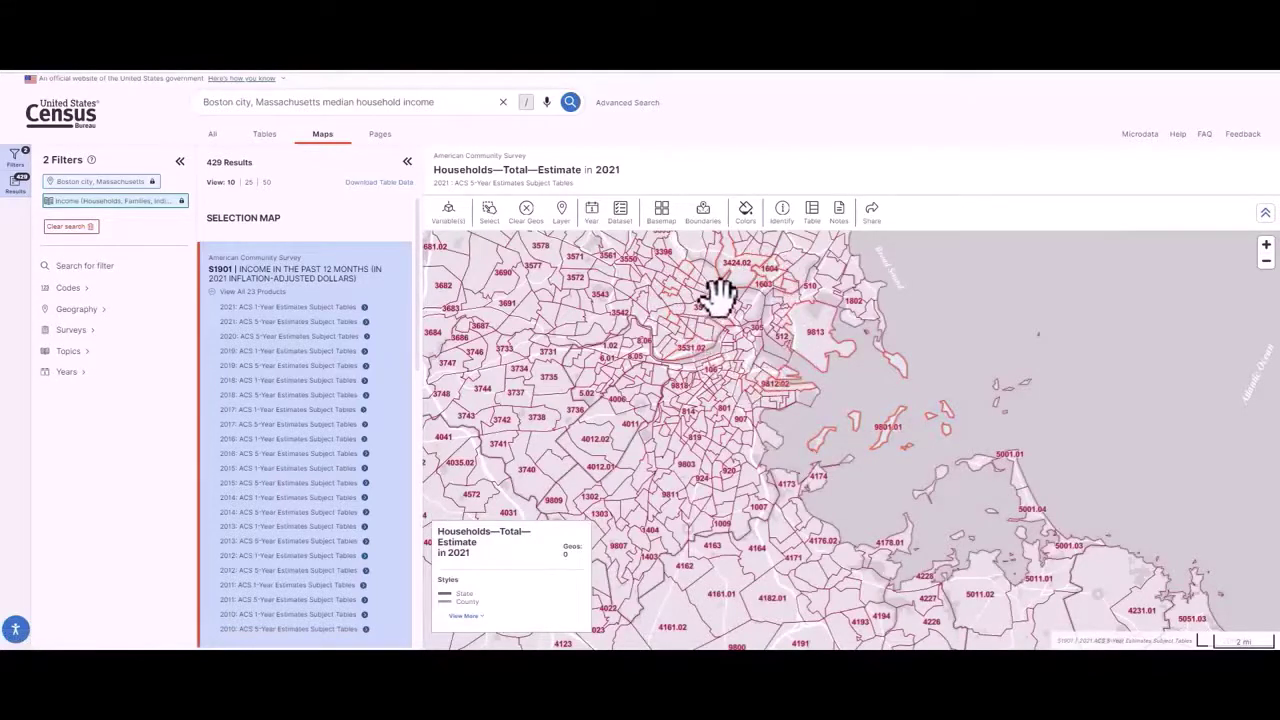
Step: Select the group of downtown Boston census tracts around tract 303.02, from 203.05 down to 701.04, with one selection area
drag(766, 343, 830, 437)
scroll(830, 440, up, 3)
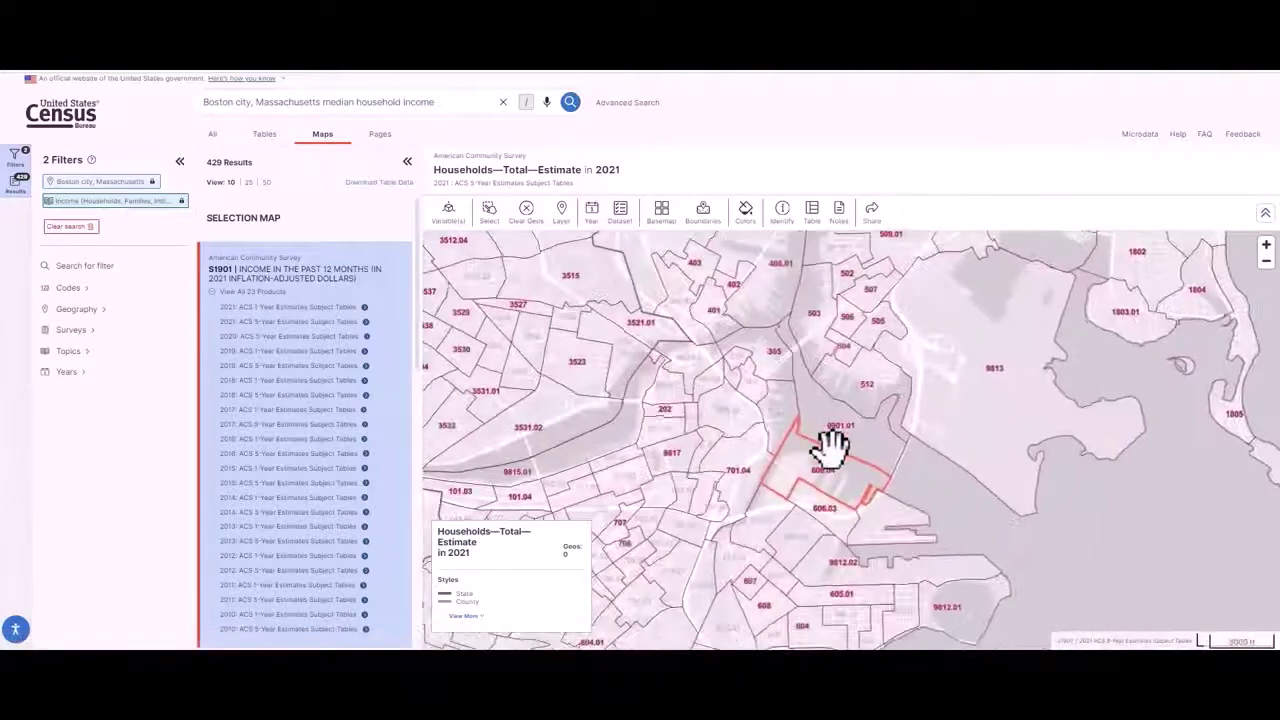
drag(757, 429, 870, 487)
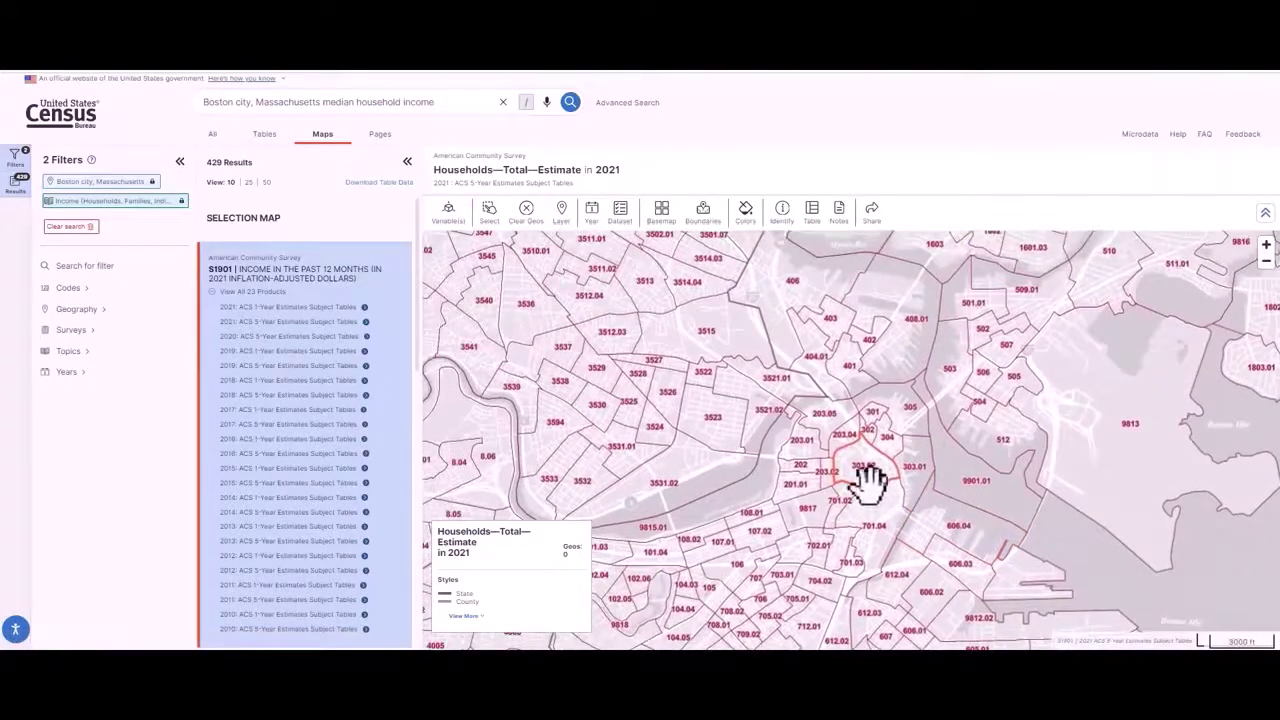
scroll(870, 487, up, 3)
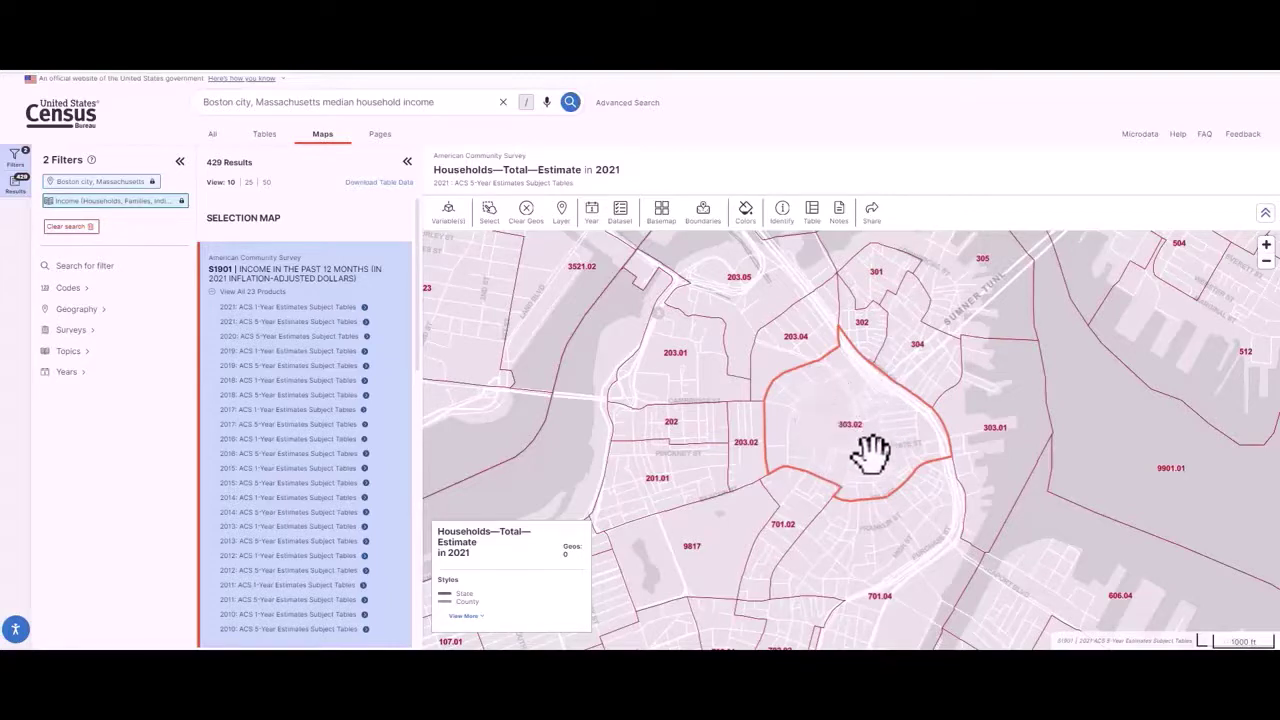
scroll(850, 440, up, 2)
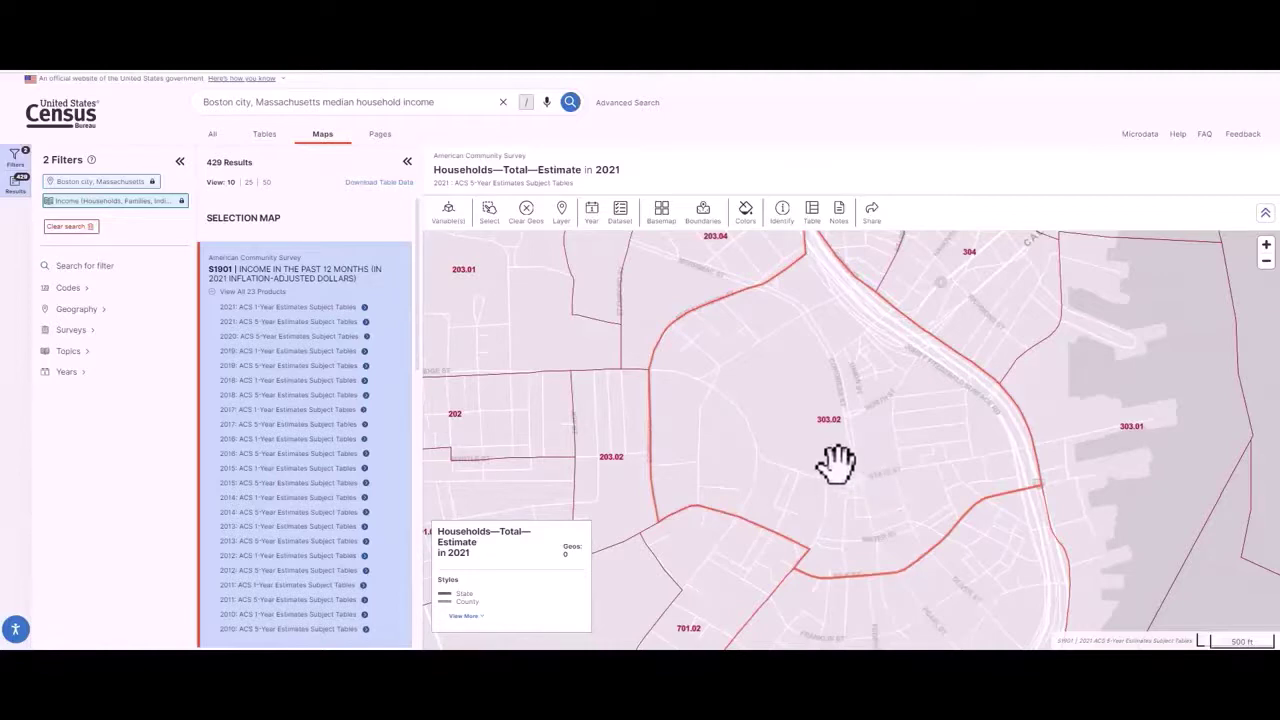
scroll(836, 463, down, 2)
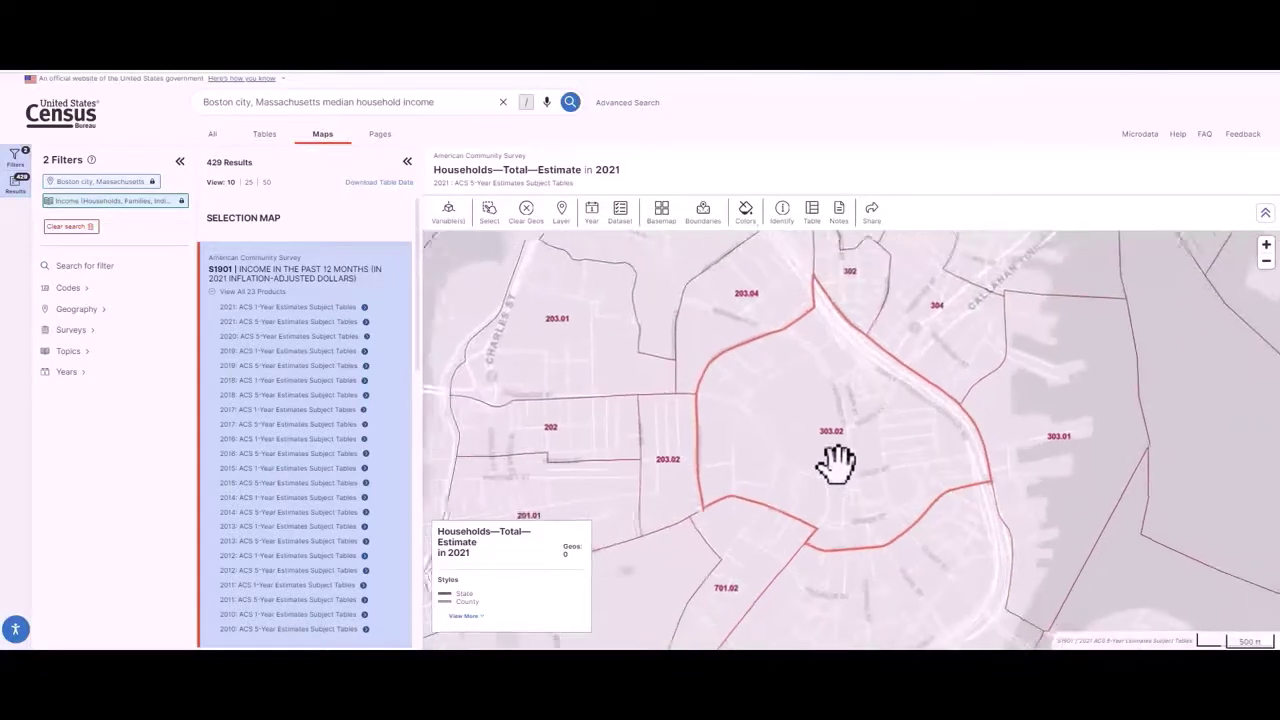
scroll(836, 463, down, 2)
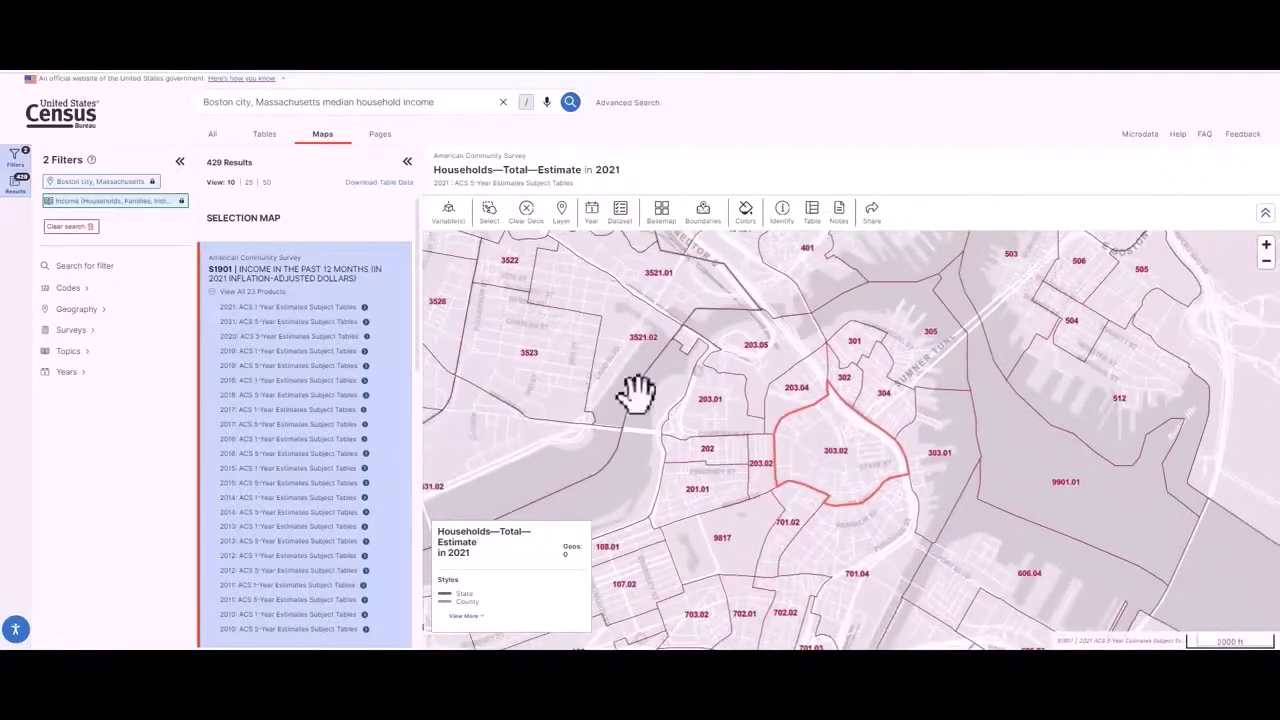
click(489, 212)
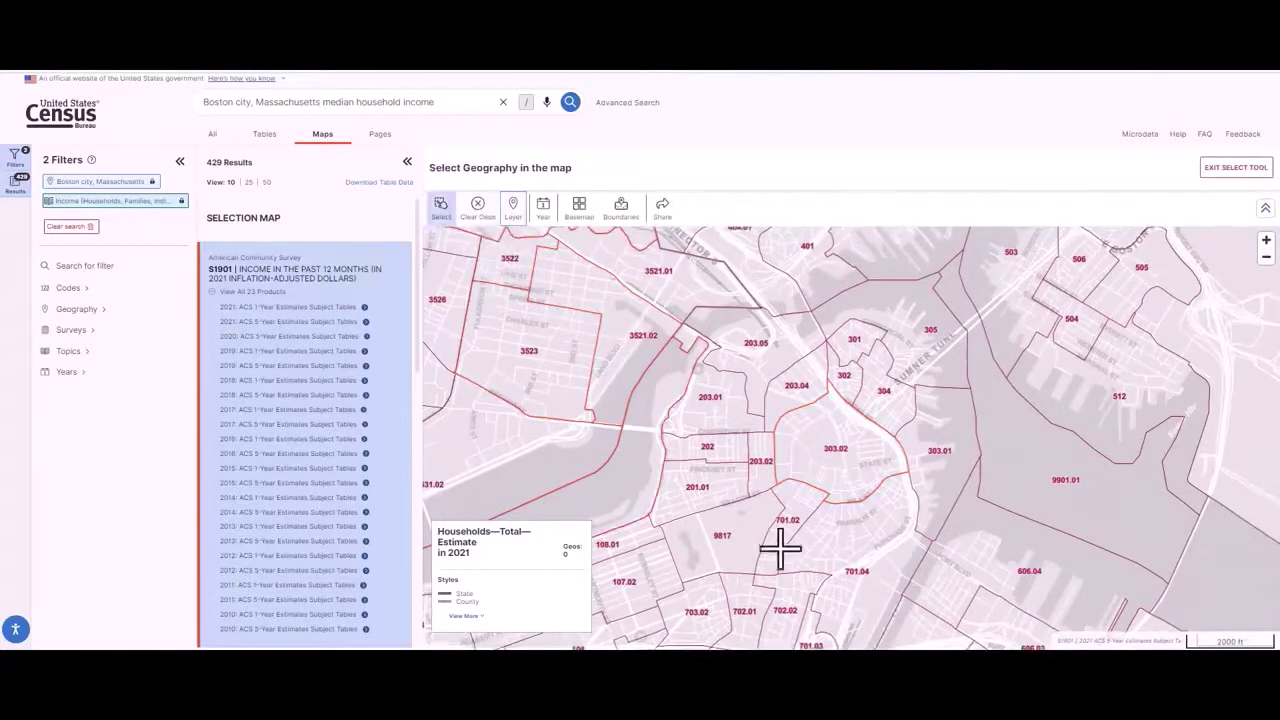
mouse_move(746, 366)
mouse_down()
mouse_move(826, 503)
mouse_move(865, 540)
mouse_up()
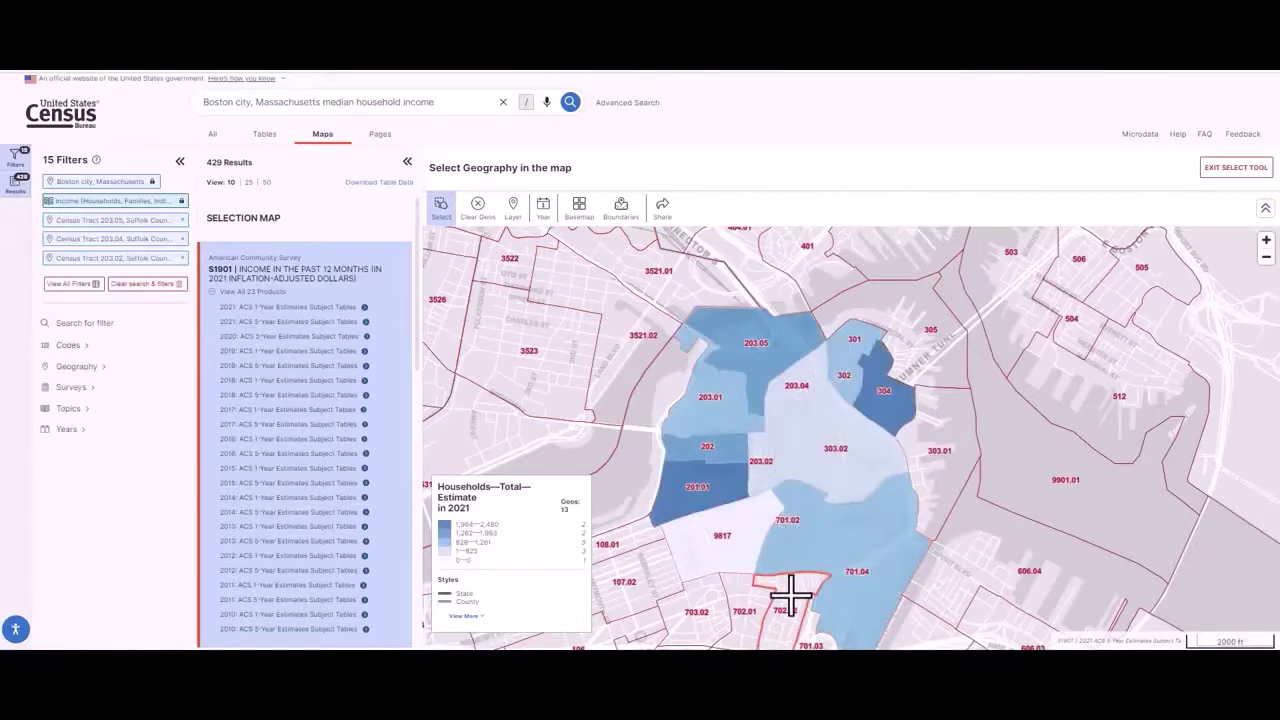
click(444, 212)
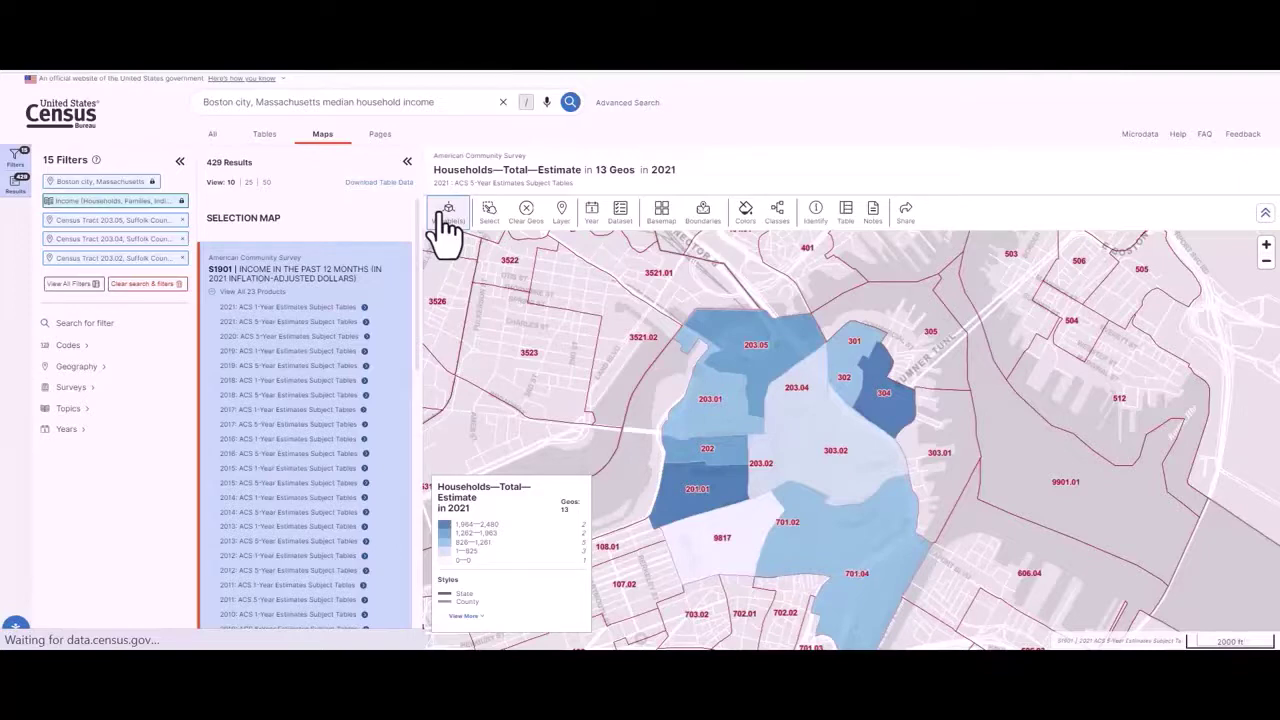
click(489, 215)
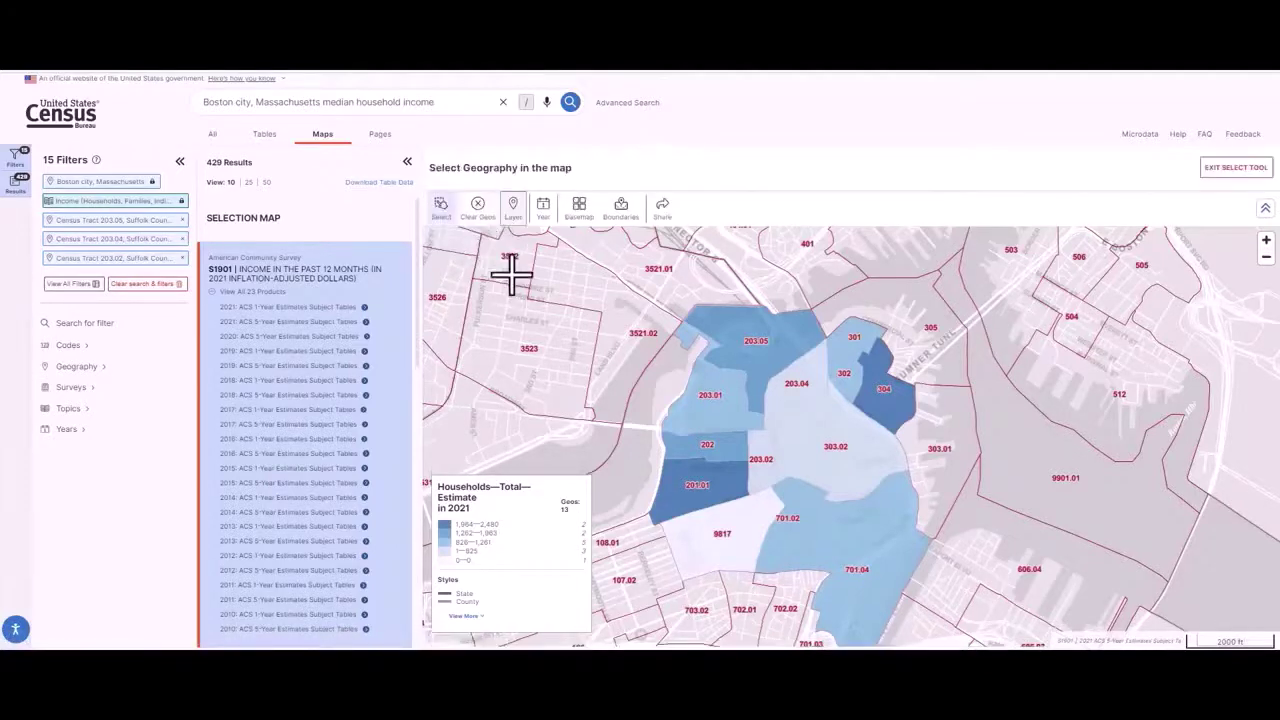
click(797, 593)
scroll(797, 594, up, 1)
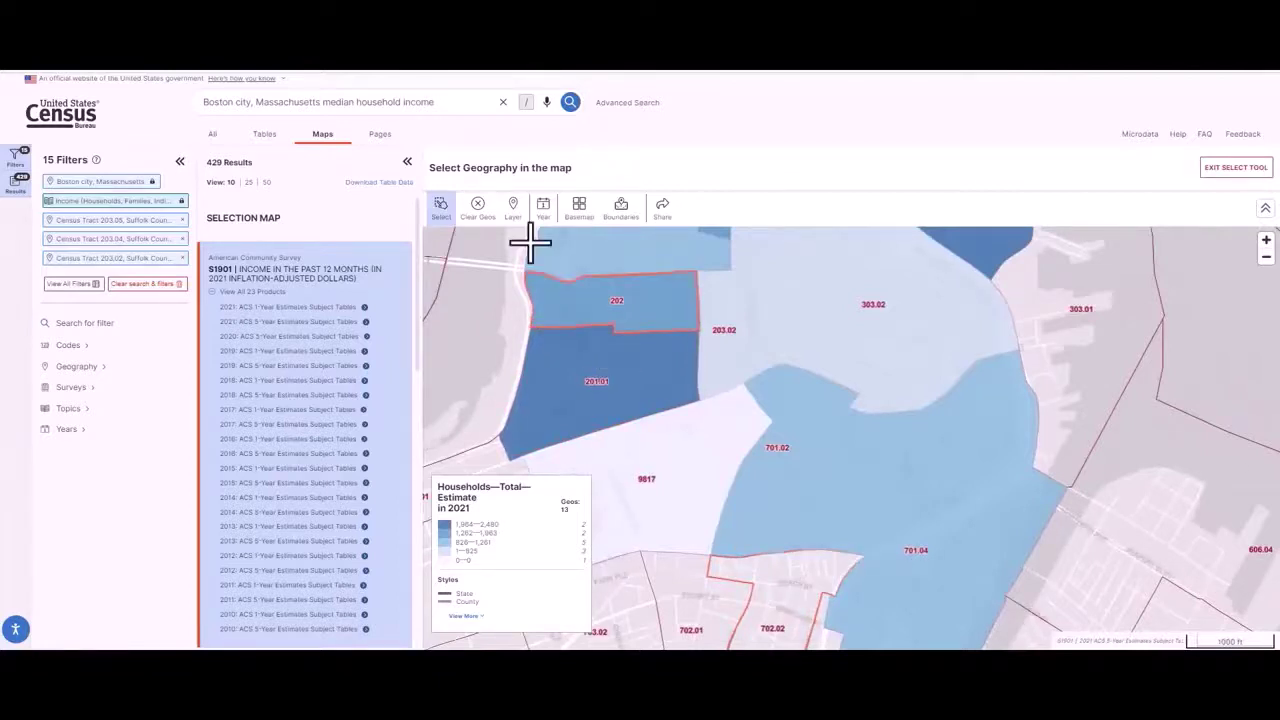
click(440, 210)
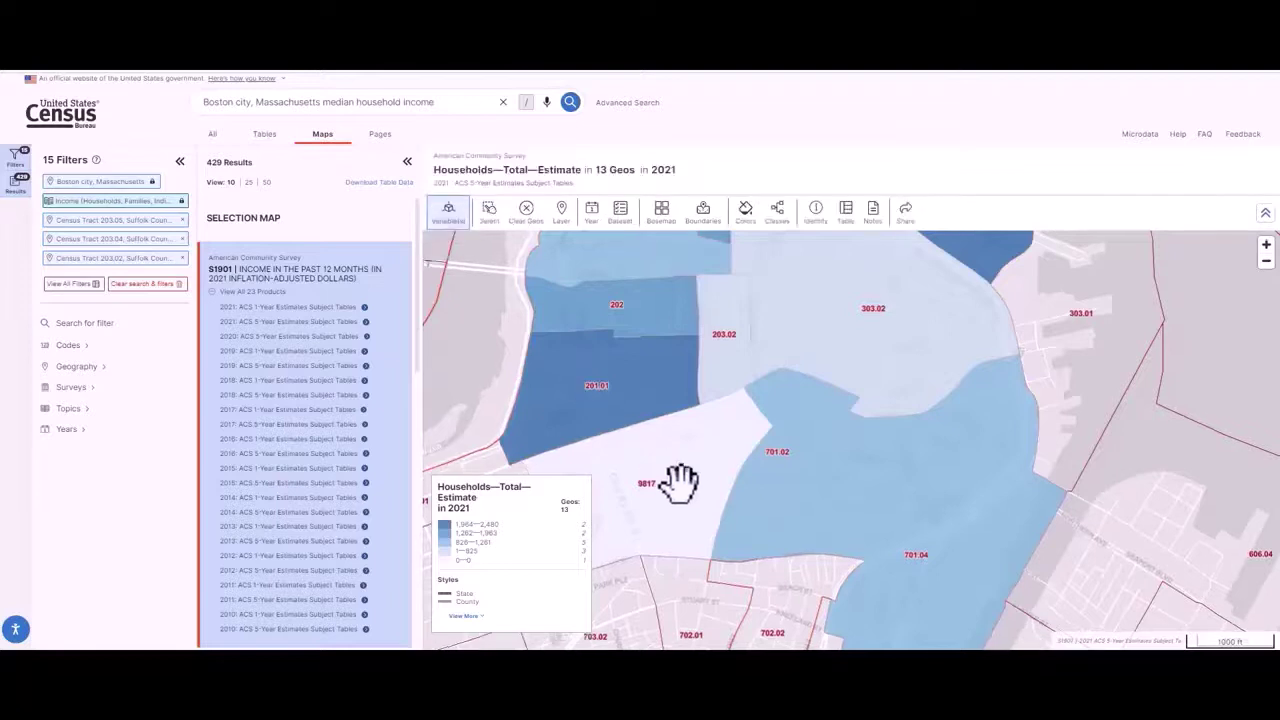
Step: Add Census Tract 702.02 to the selected geographies and deselect Census Tract 9817
click(806, 587)
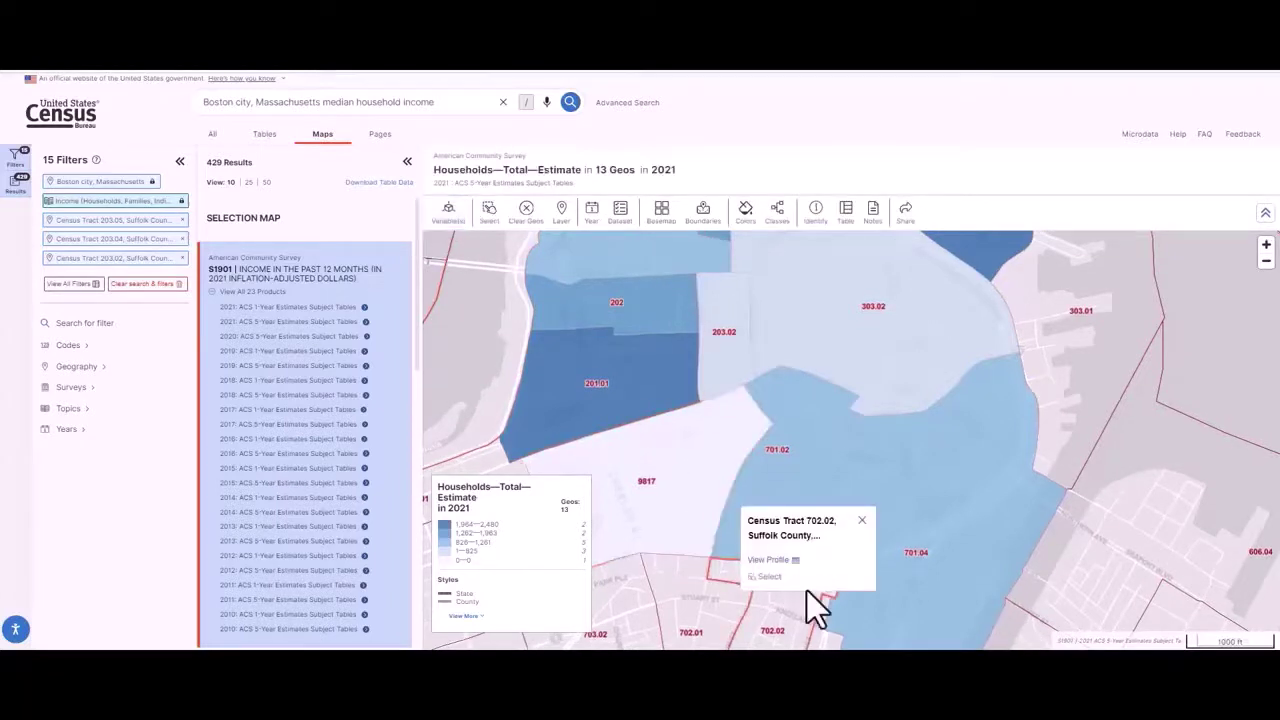
click(768, 578)
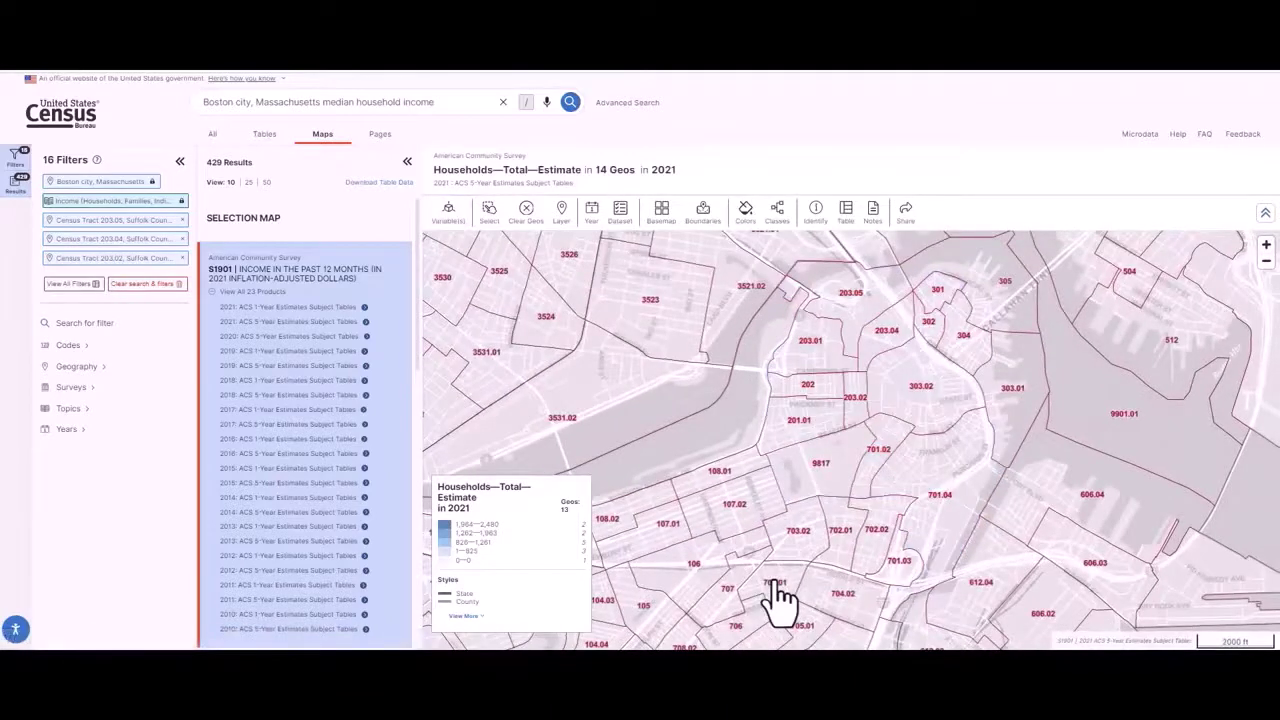
click(805, 458)
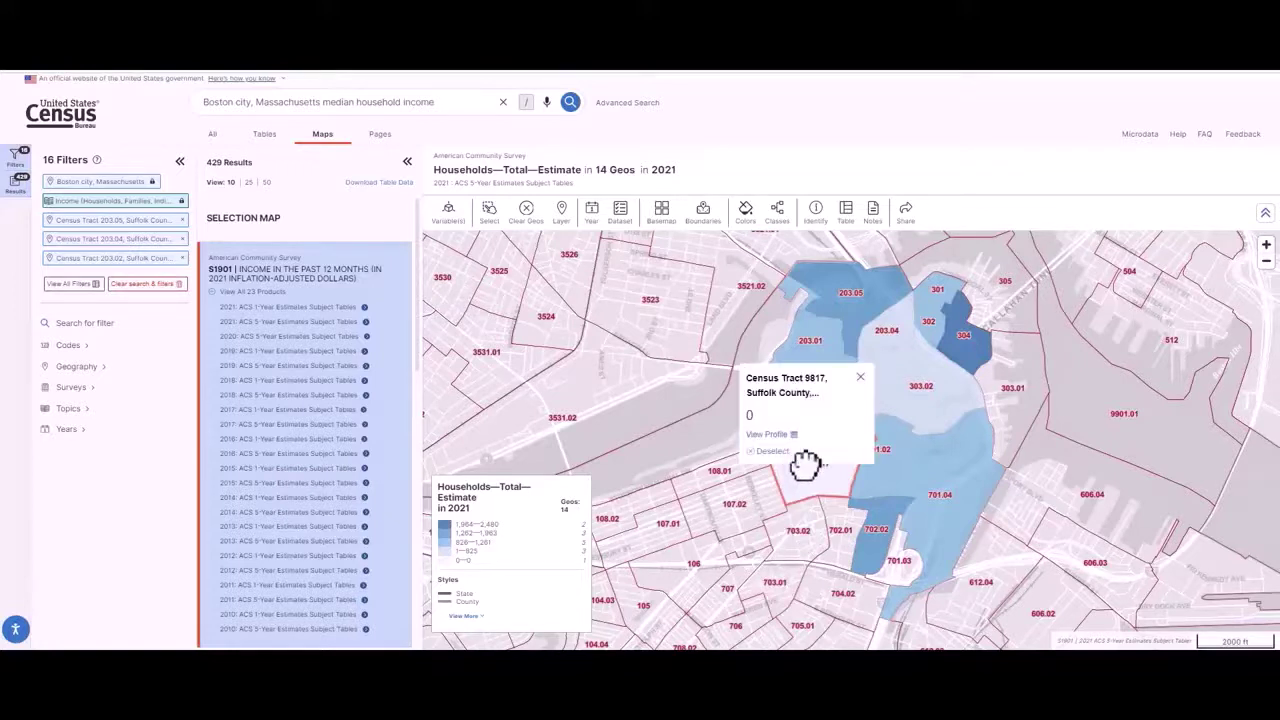
click(784, 458)
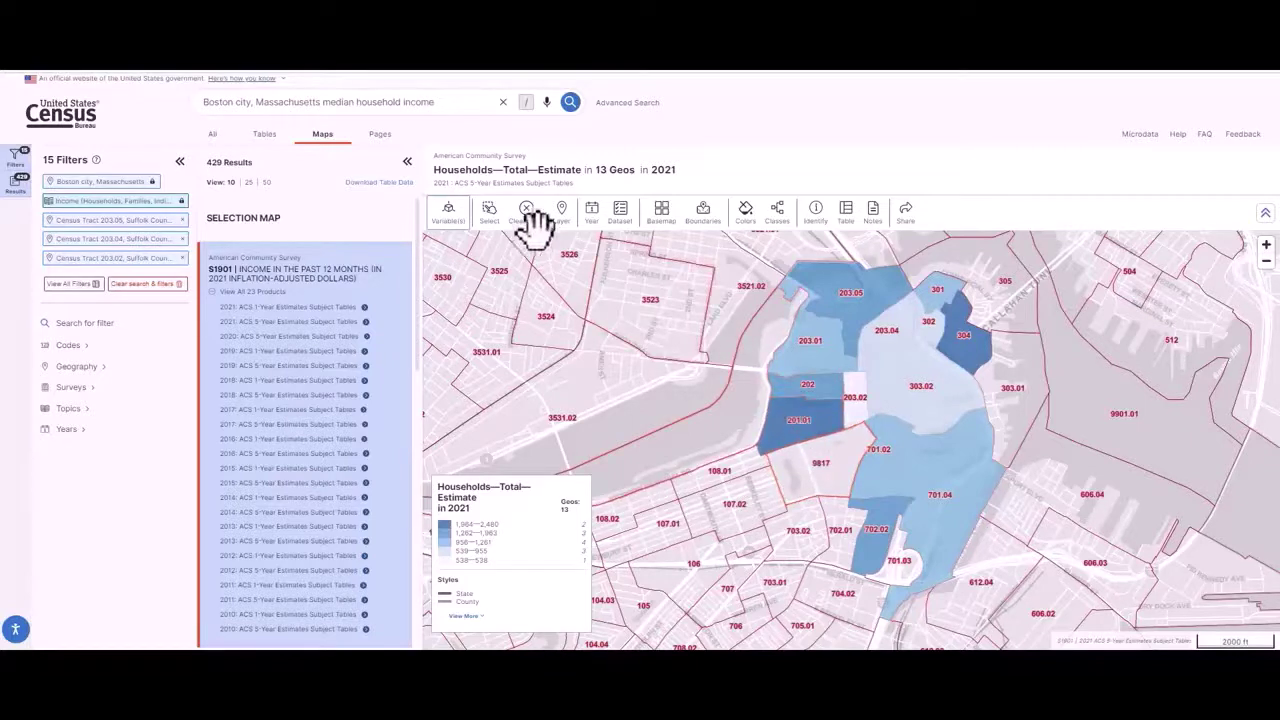
Step: Set the mapped variable to "Households—Median income (dollars)—Estimate"
click(449, 220)
click(474, 262)
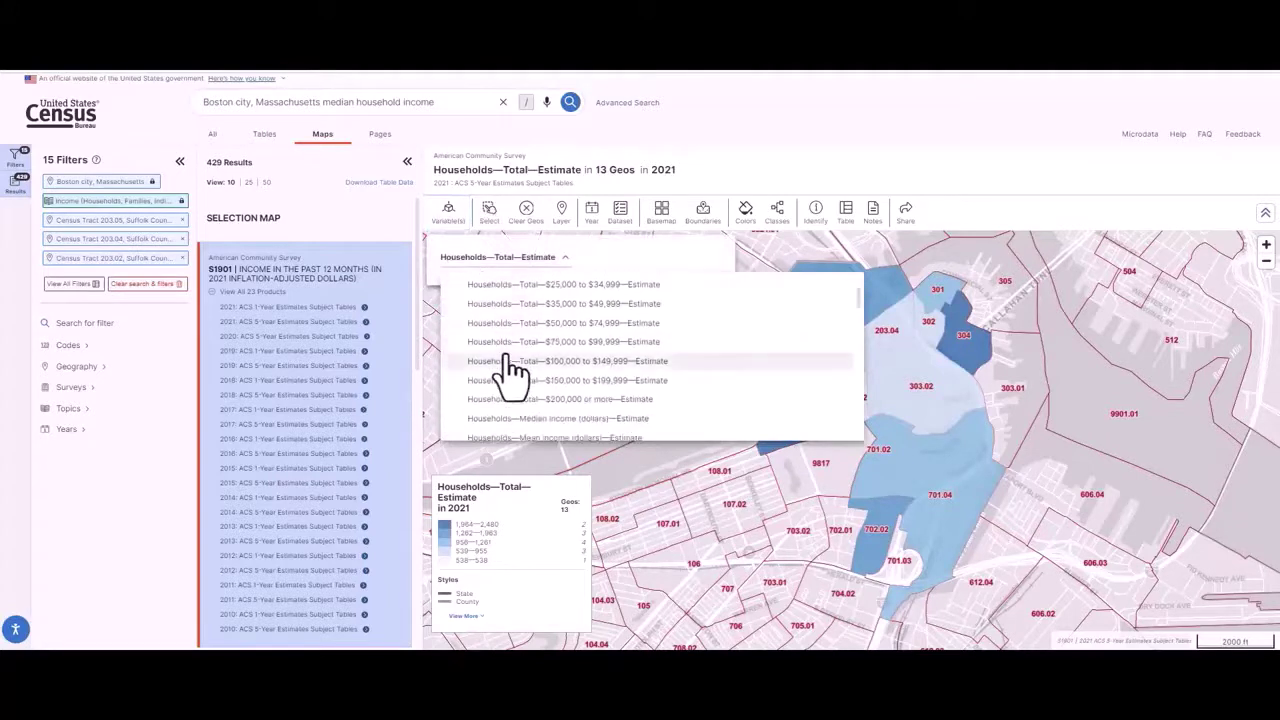
scroll(510, 370, down, 3)
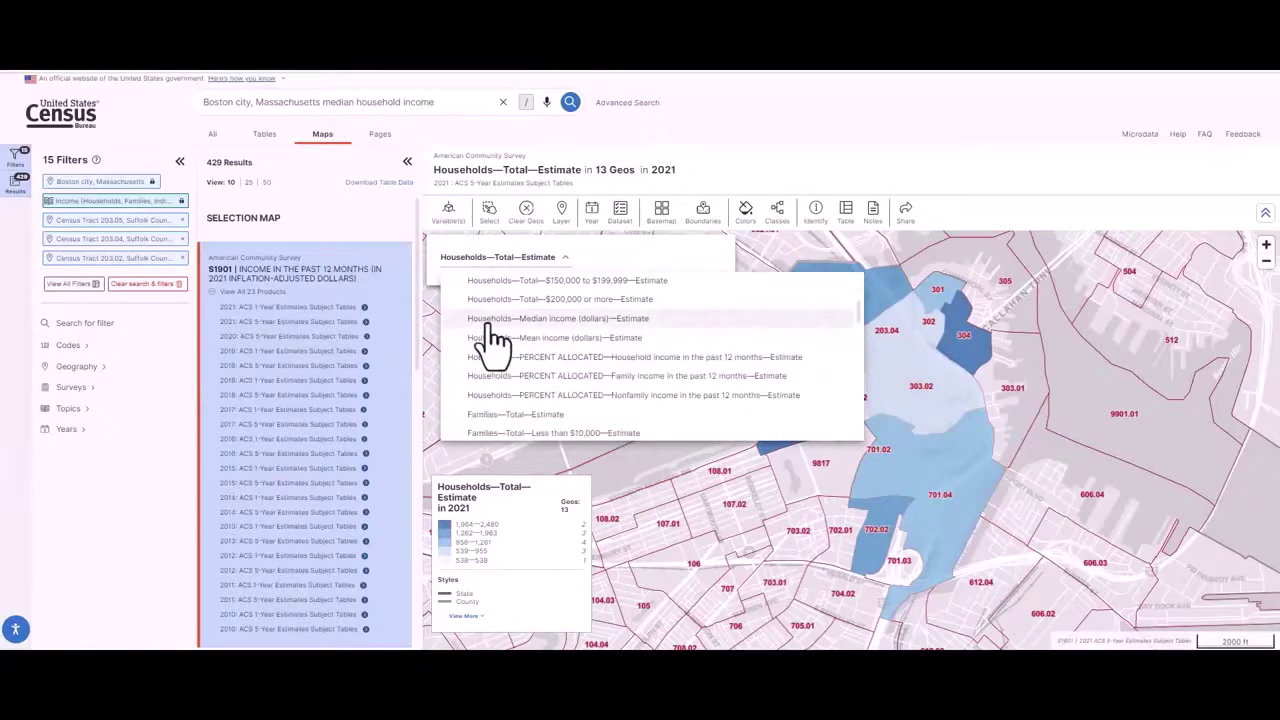
click(490, 342)
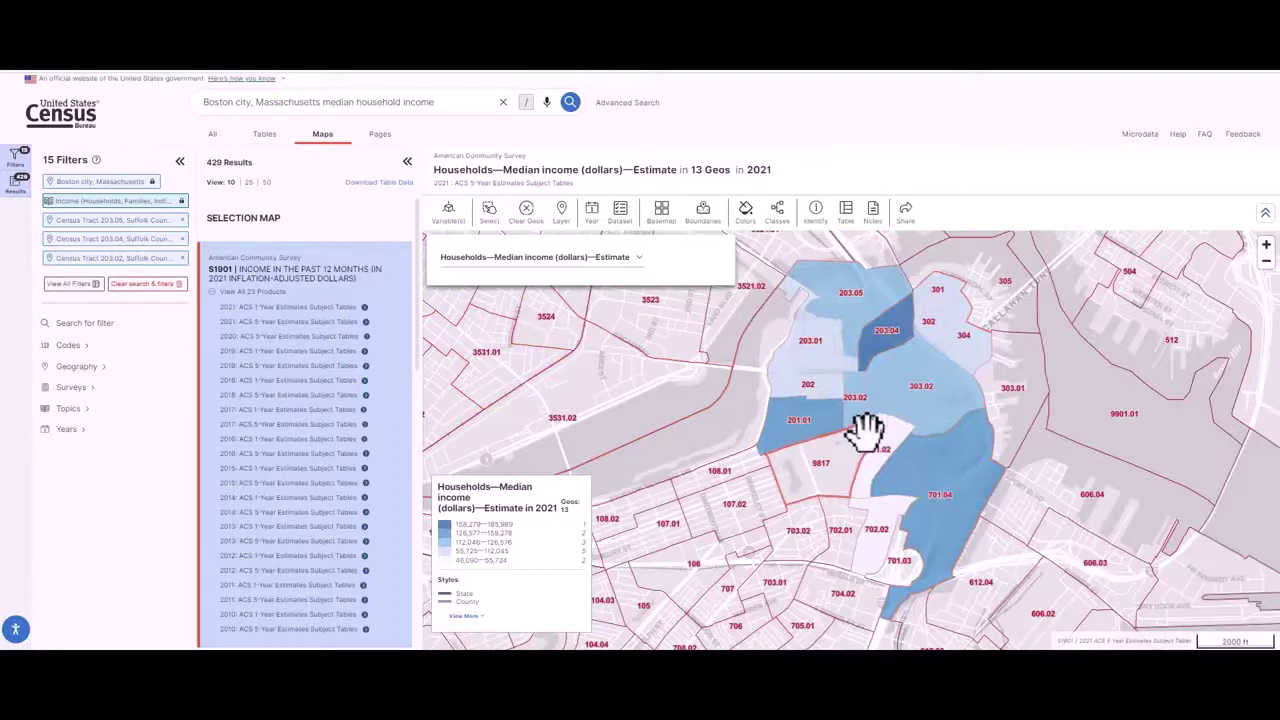
Step: Examine the selected tracts' income figures in the map table and the full S1901 table, and return to the map
click(846, 212)
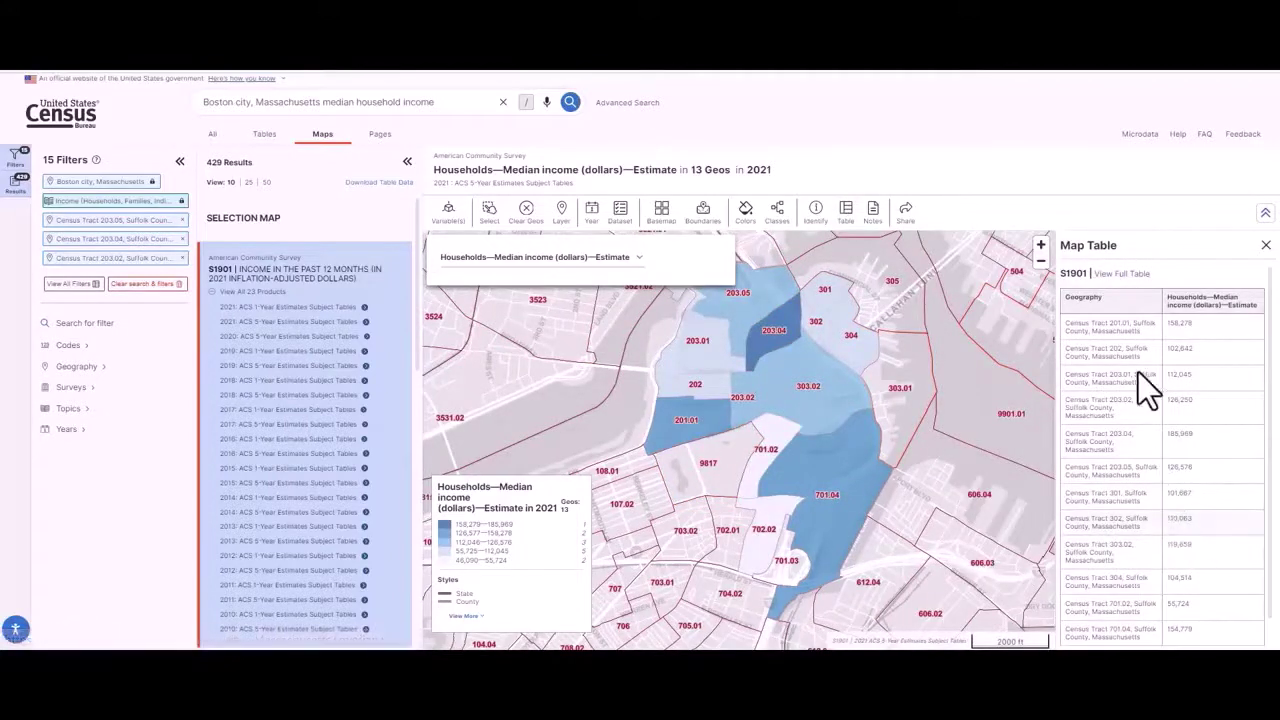
click(1120, 273)
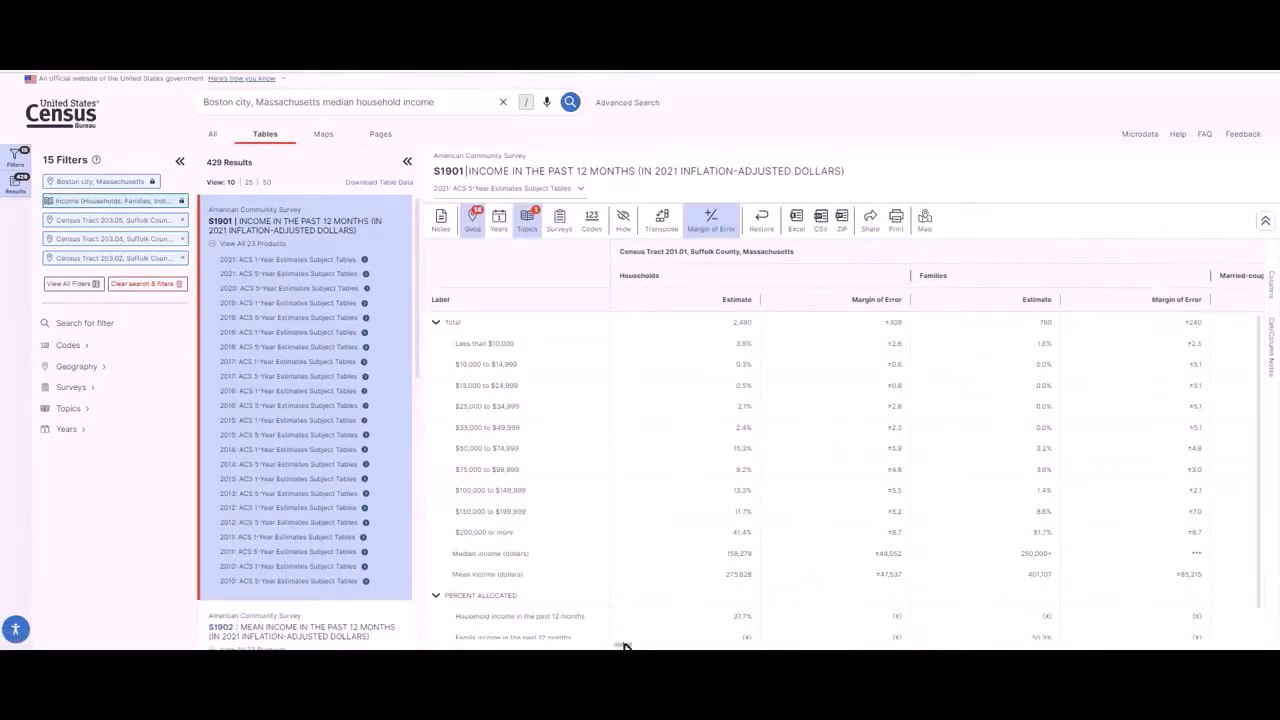
drag(623, 647, 712, 648)
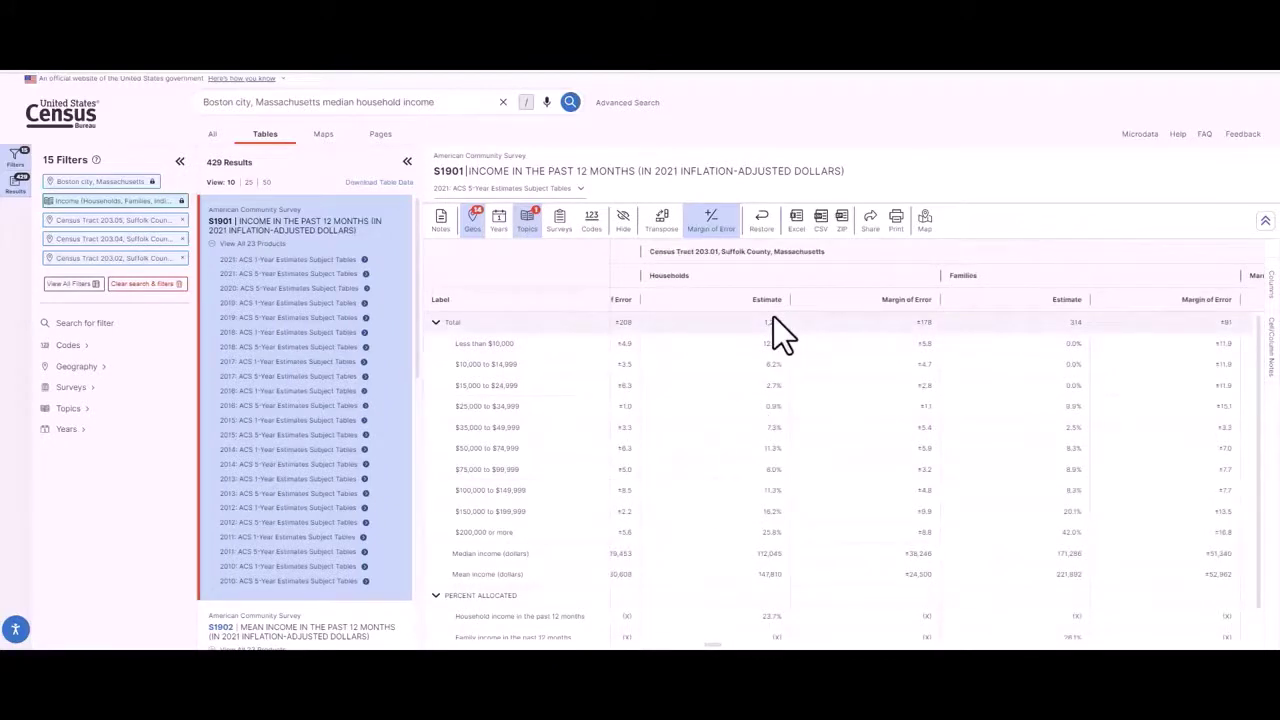
click(924, 220)
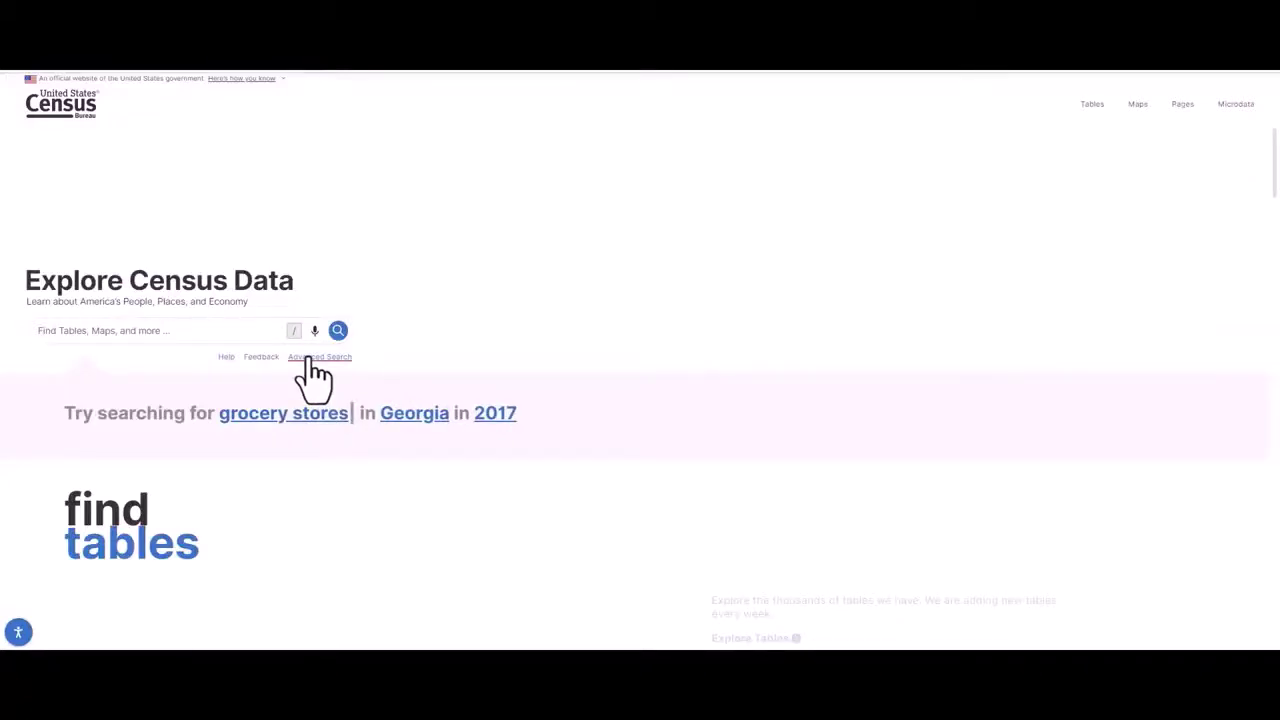
Step: Start an advanced search and list the census tracts of Suffolk County, Massachusetts, as geography filters
click(308, 358)
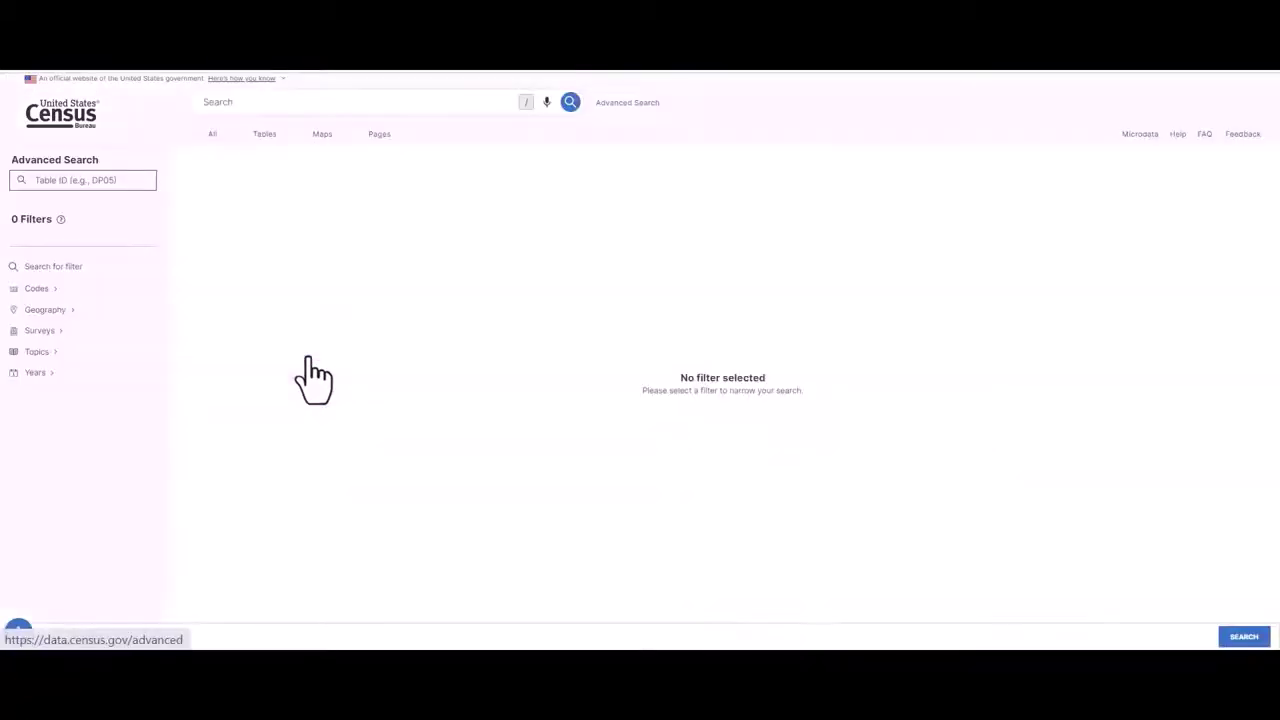
click(72, 312)
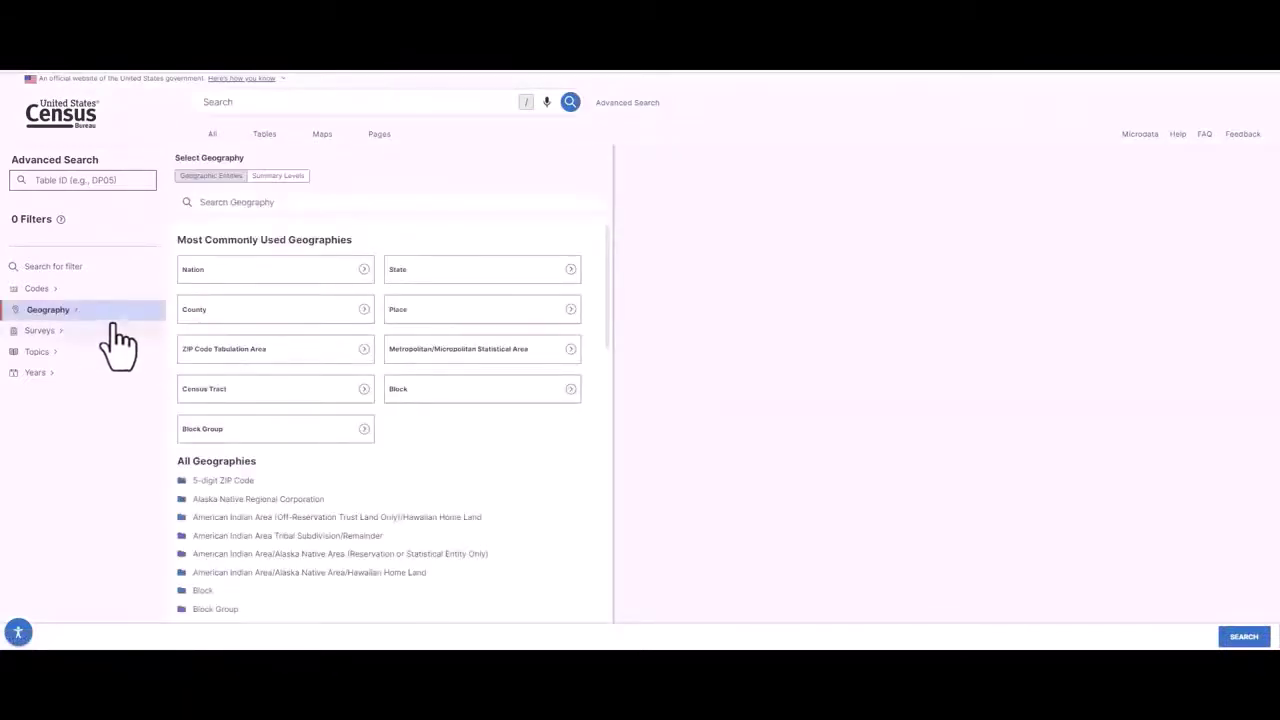
click(270, 388)
scroll(277, 400, down, 3)
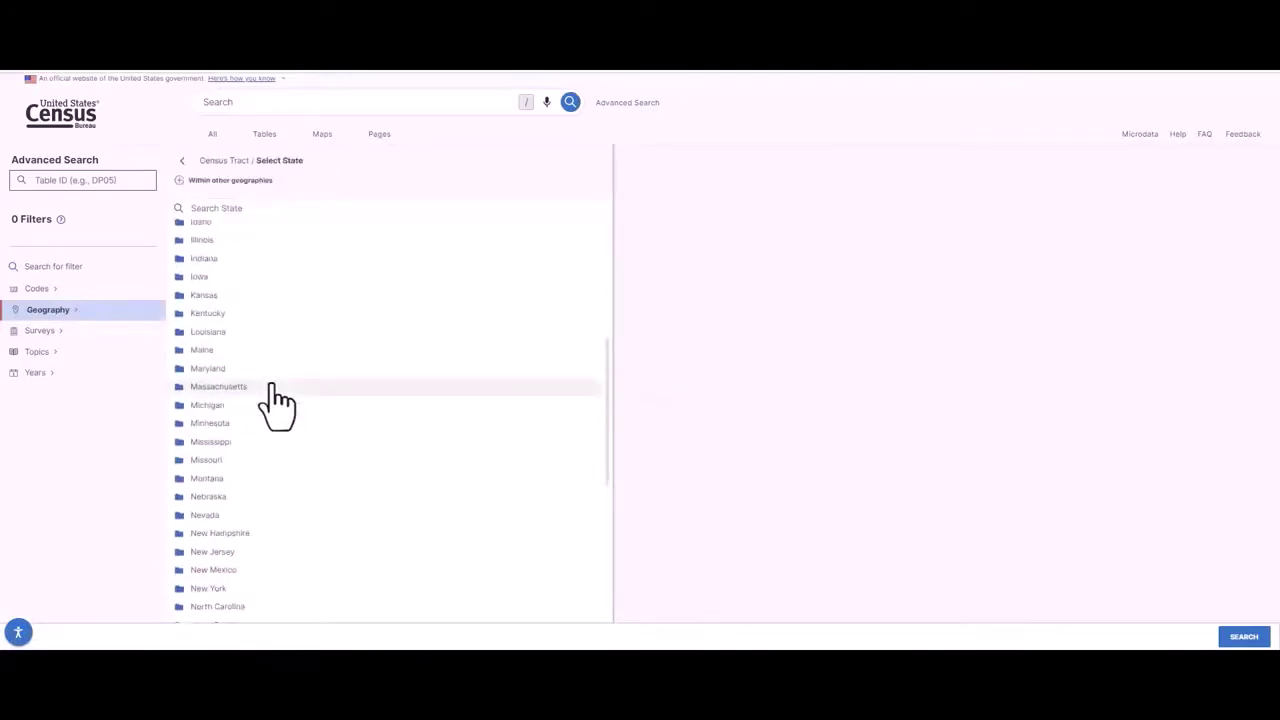
click(270, 388)
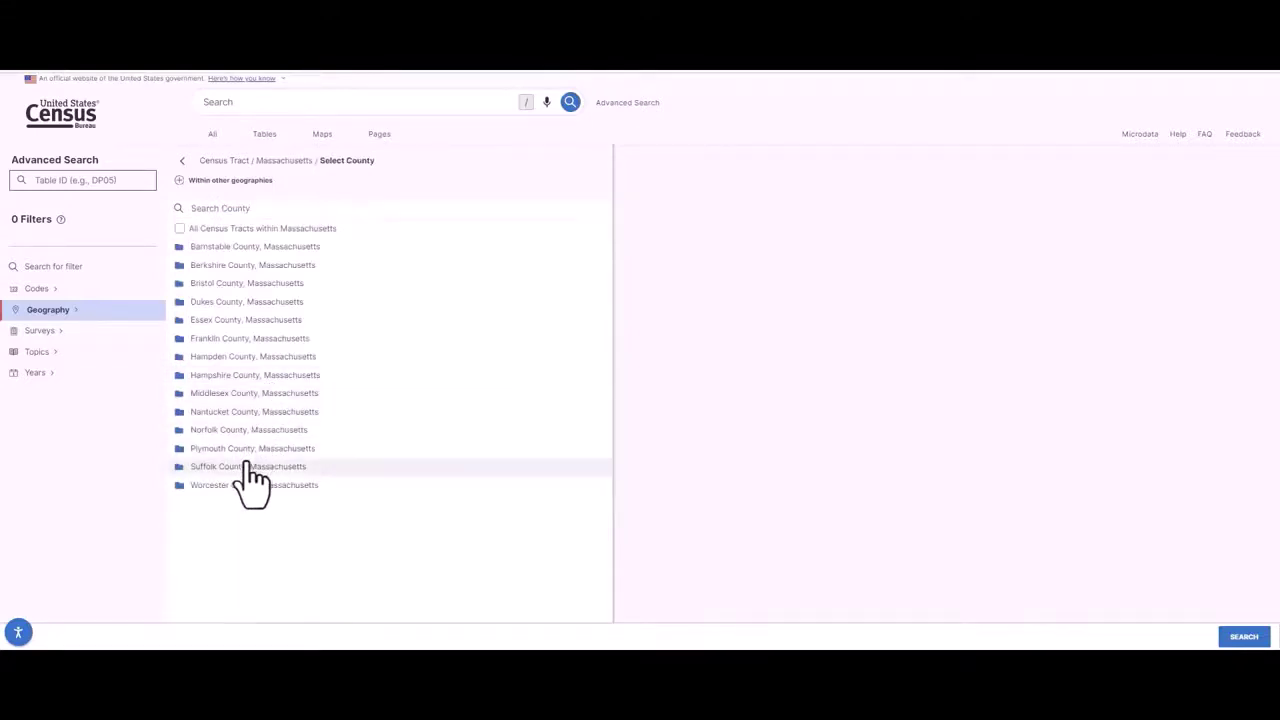
click(247, 467)
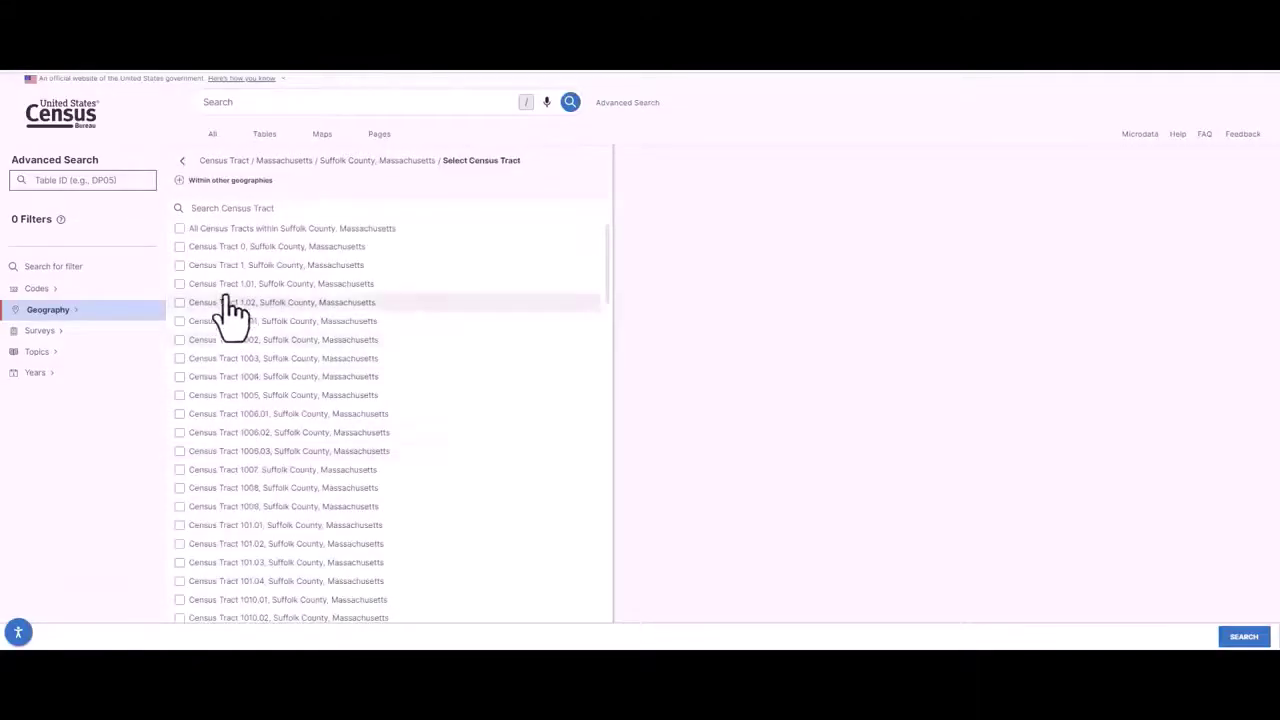
Step: Add Census Tract 102.01, Suffolk County, Massachusetts, to the geography filters
scroll(240, 360, down, 3)
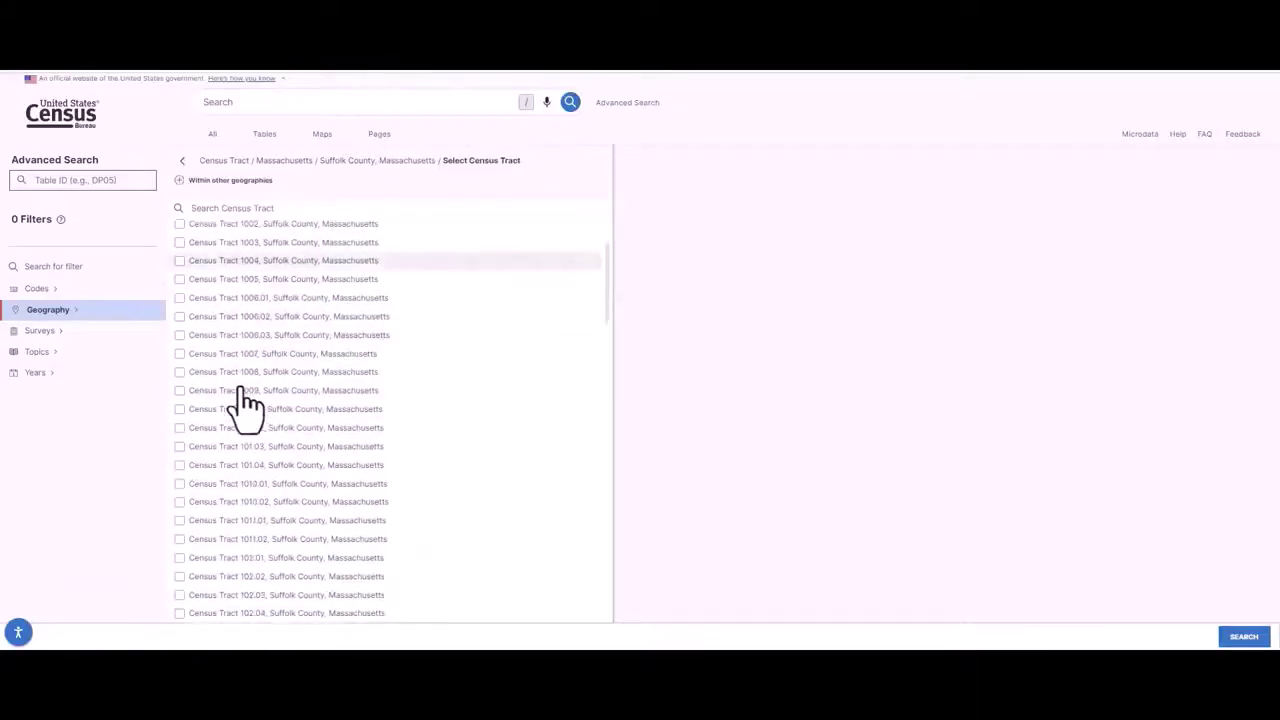
scroll(247, 400, down, 2)
click(180, 374)
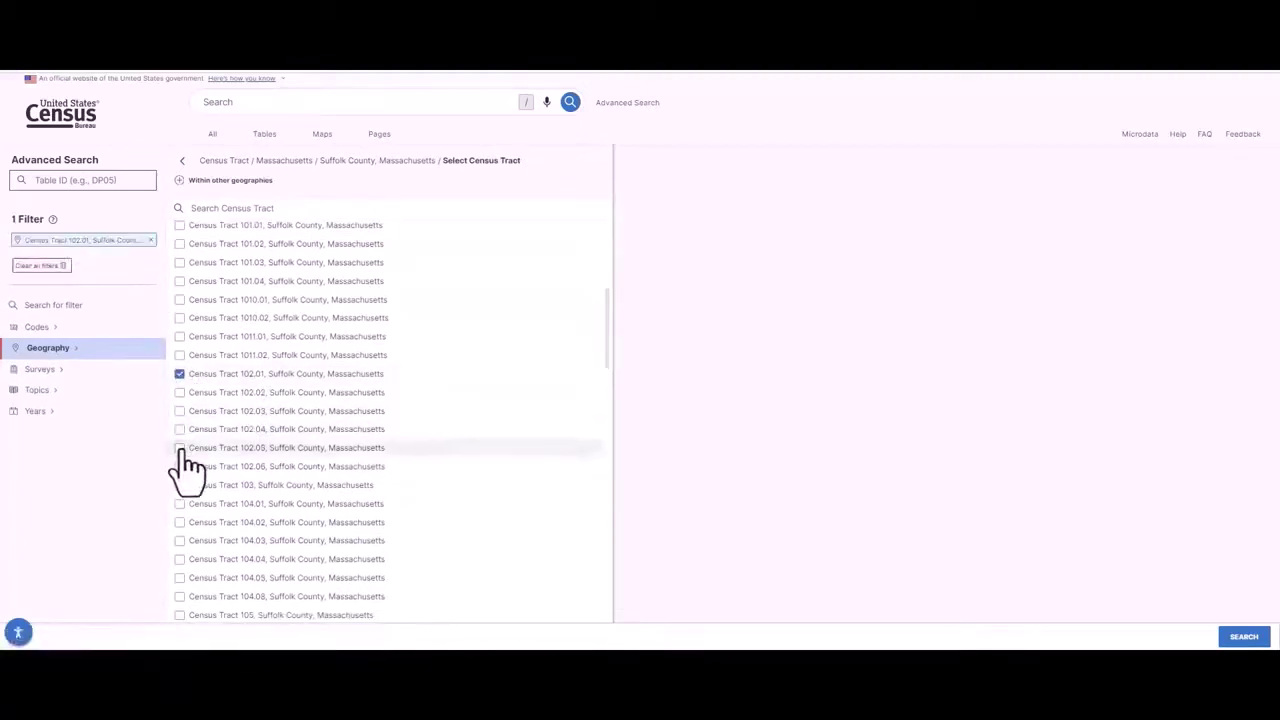